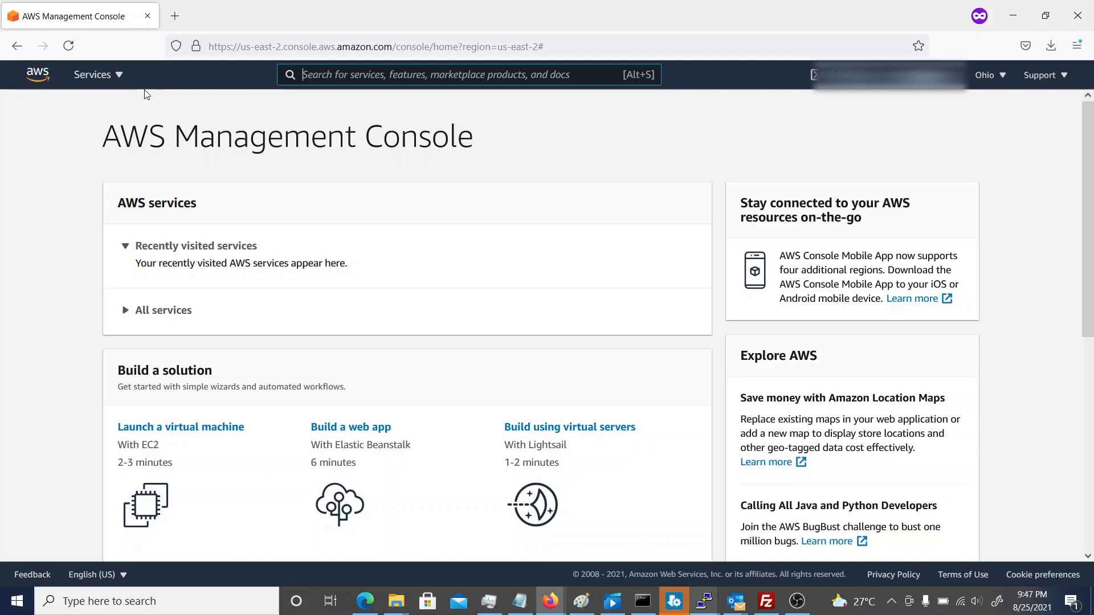
Open the S3 service and start creating a new bucket.
{"action": "left_click", "coordinate": [110, 80]}
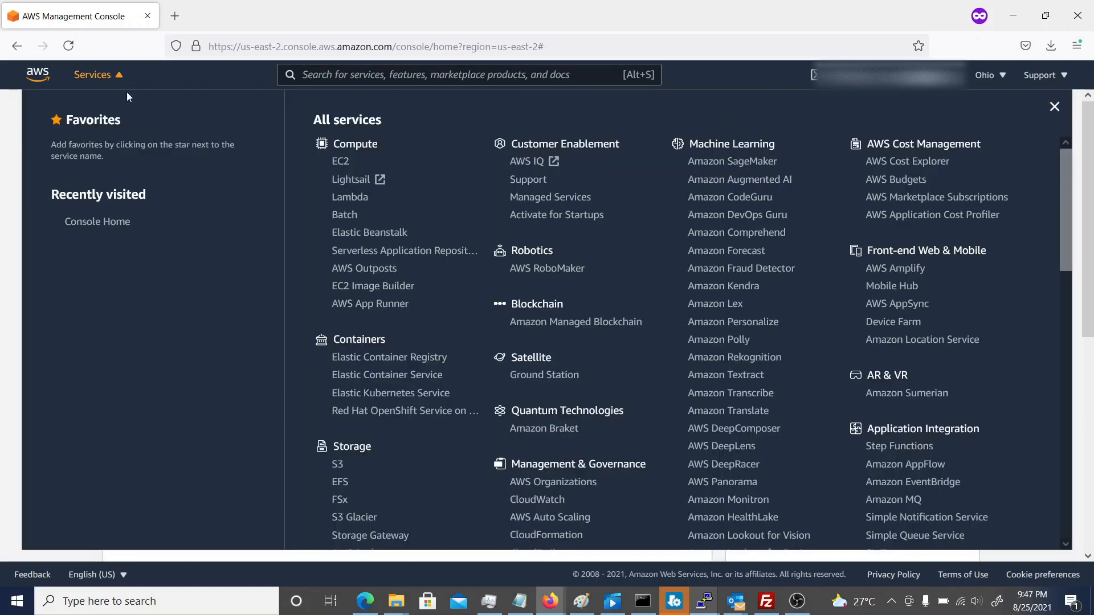
{"action": "left_click", "coordinate": [337, 466]}
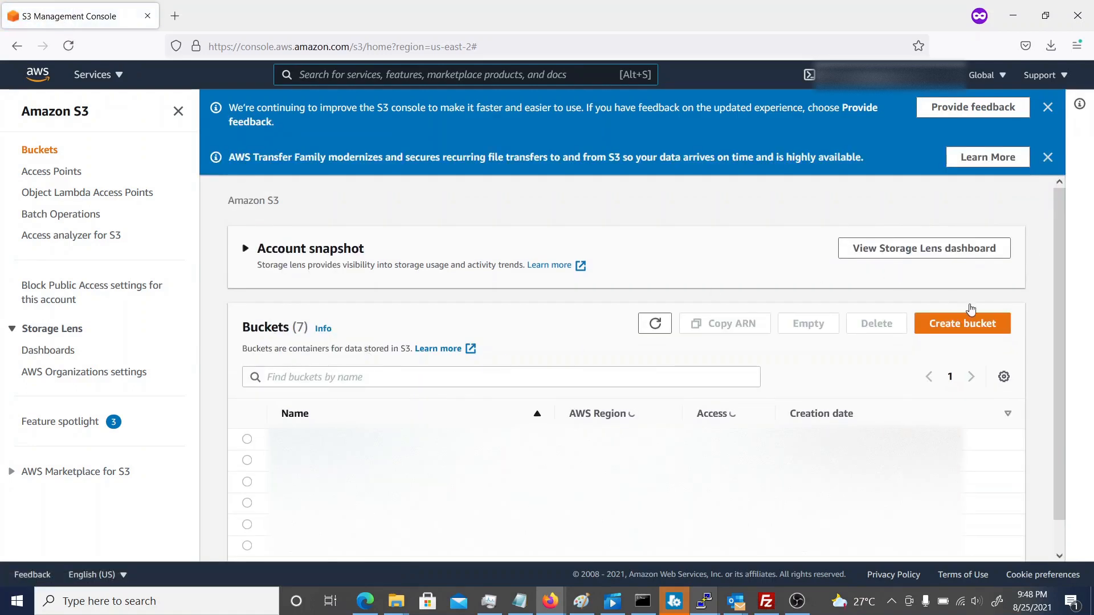
{"action": "left_click", "coordinate": [962, 322]}
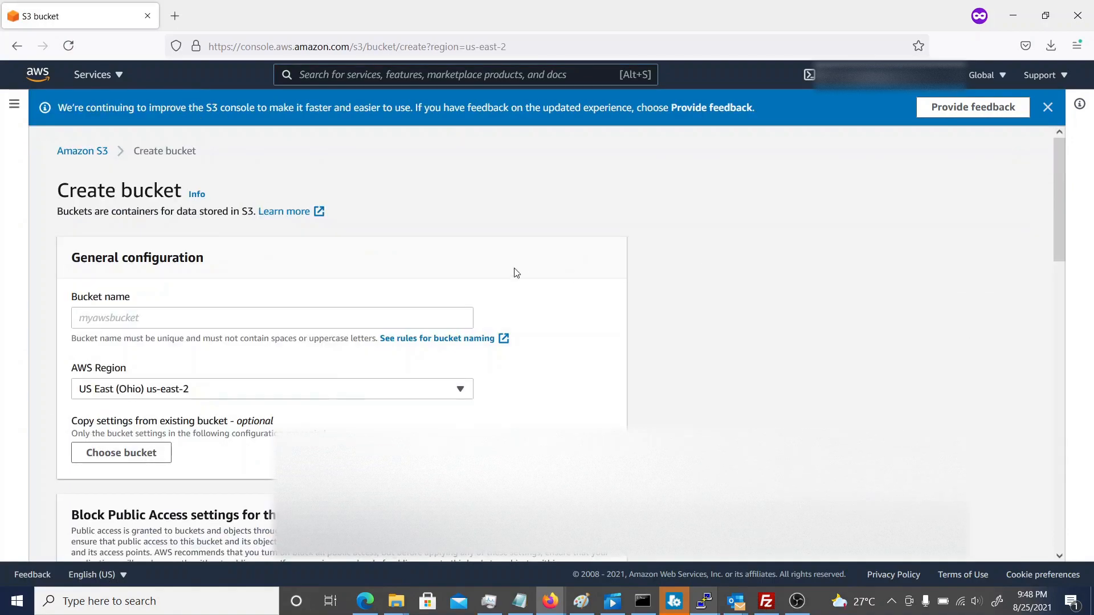
Name the new bucket demo-static-webserver-2021-08-25.
{"action": "left_click", "coordinate": [413, 318]}
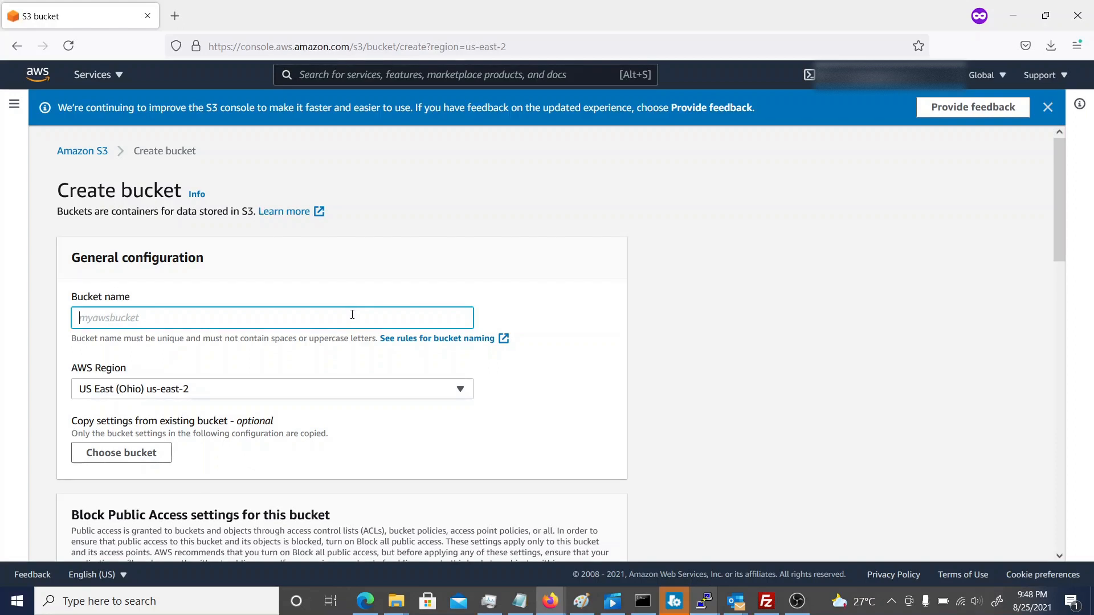
{"action": "type", "text": "demo-static-webserver-202"}
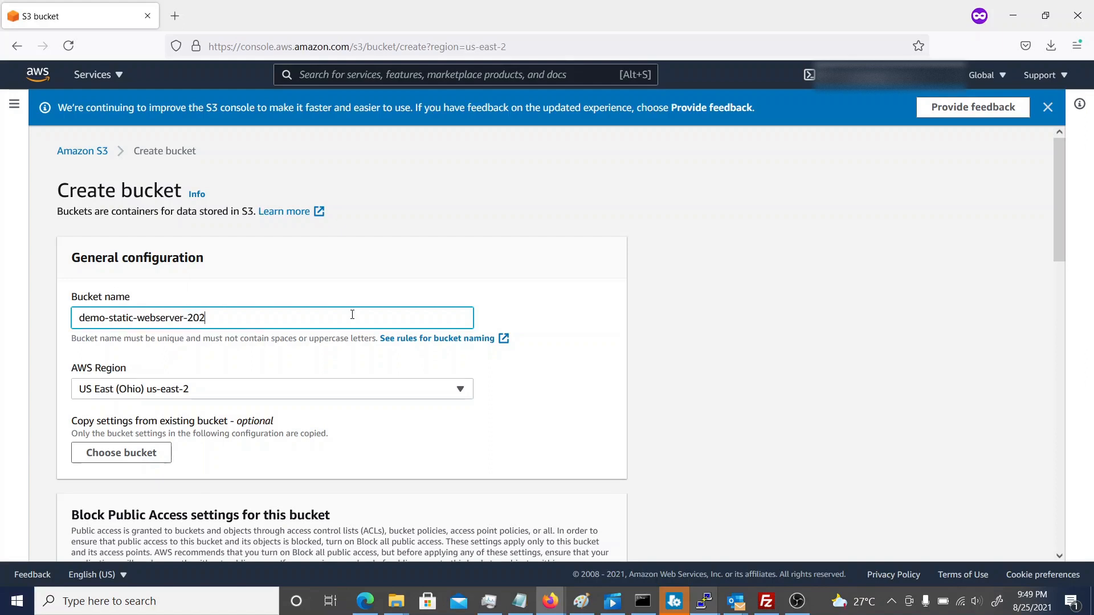
{"action": "type", "text": "1-09"}
{"action": "key", "text": "BackSpace"}
{"action": "type", "text": "8"}
{"action": "type", "text": "8"}
{"action": "key", "text": "BackSpace"}
{"action": "type", "text": "-25"}
Turn off Block all public access for the bucket and acknowledge that its objects might become public.
{"action": "scroll", "coordinate": [644, 405], "scroll_direction": "down", "scroll_amount": 2}
{"action": "scroll", "coordinate": [643, 405], "scroll_direction": "down", "scroll_amount": 4}
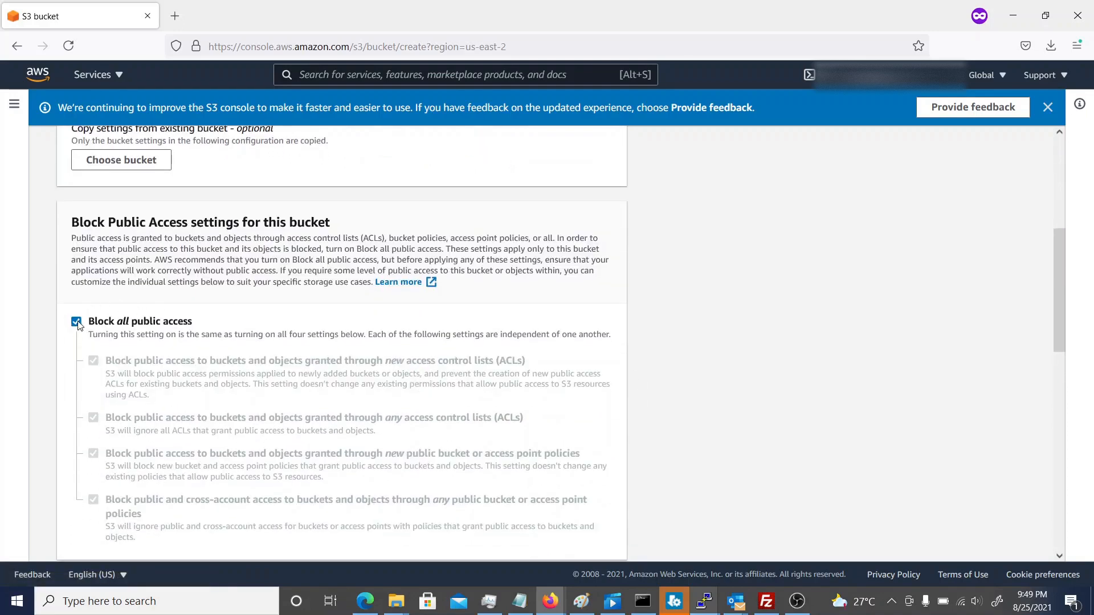
{"action": "left_click", "coordinate": [77, 323]}
{"action": "scroll", "coordinate": [325, 390], "scroll_direction": "down", "scroll_amount": 4}
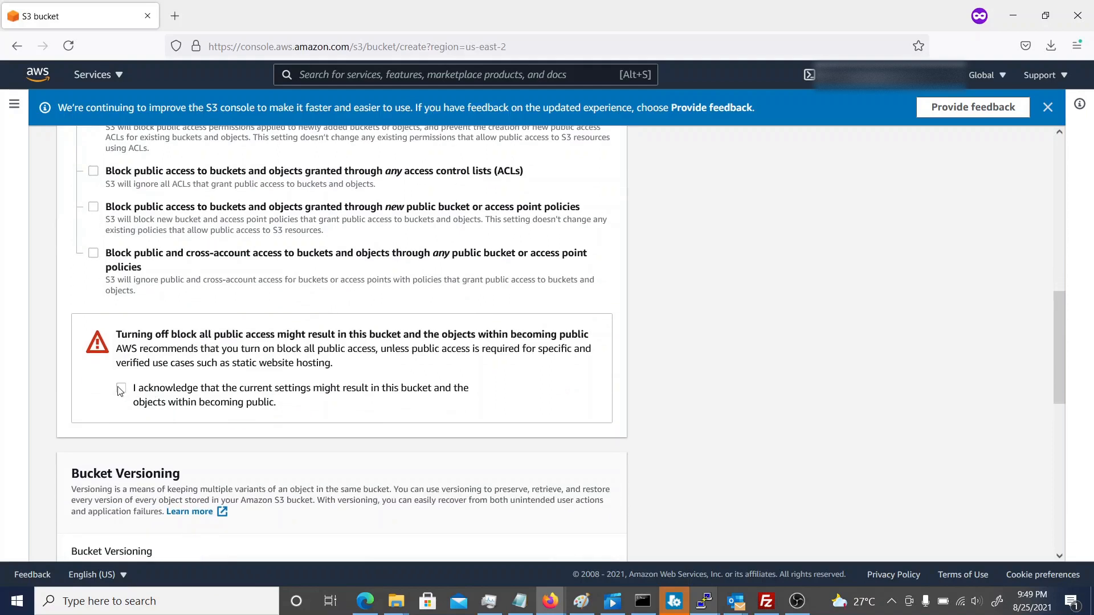
{"action": "left_click", "coordinate": [121, 390]}
Create the bucket with the remaining default settings and open demo-static-webserver-2021-08-25 from the bucket list.
{"action": "scroll", "coordinate": [409, 434], "scroll_direction": "down", "scroll_amount": 3}
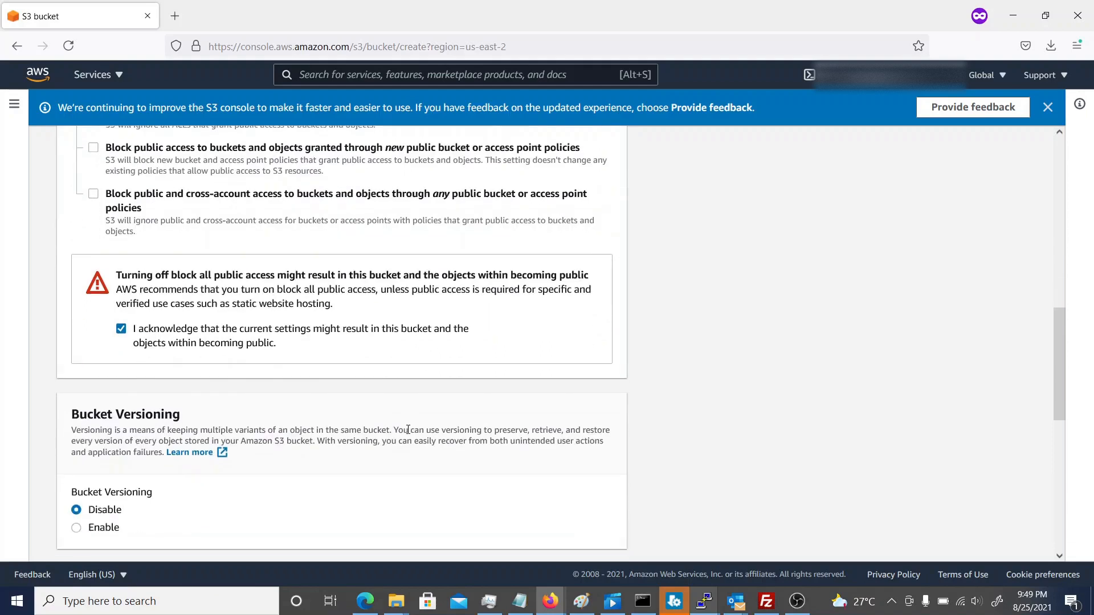
{"action": "scroll", "coordinate": [409, 434], "scroll_direction": "down", "scroll_amount": 5}
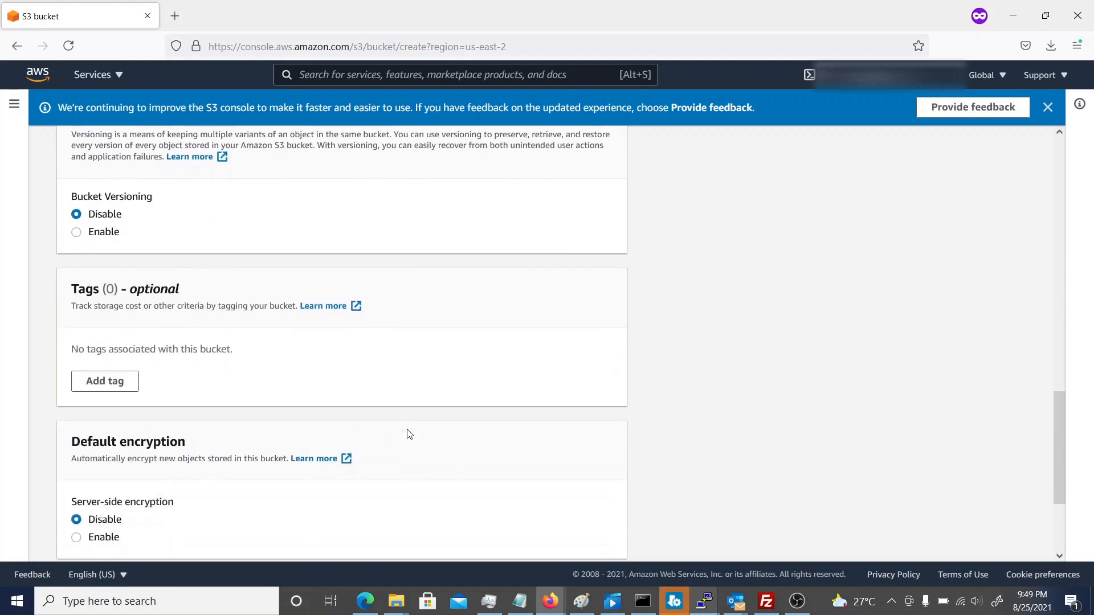
{"action": "scroll", "coordinate": [410, 434], "scroll_direction": "down", "scroll_amount": 2}
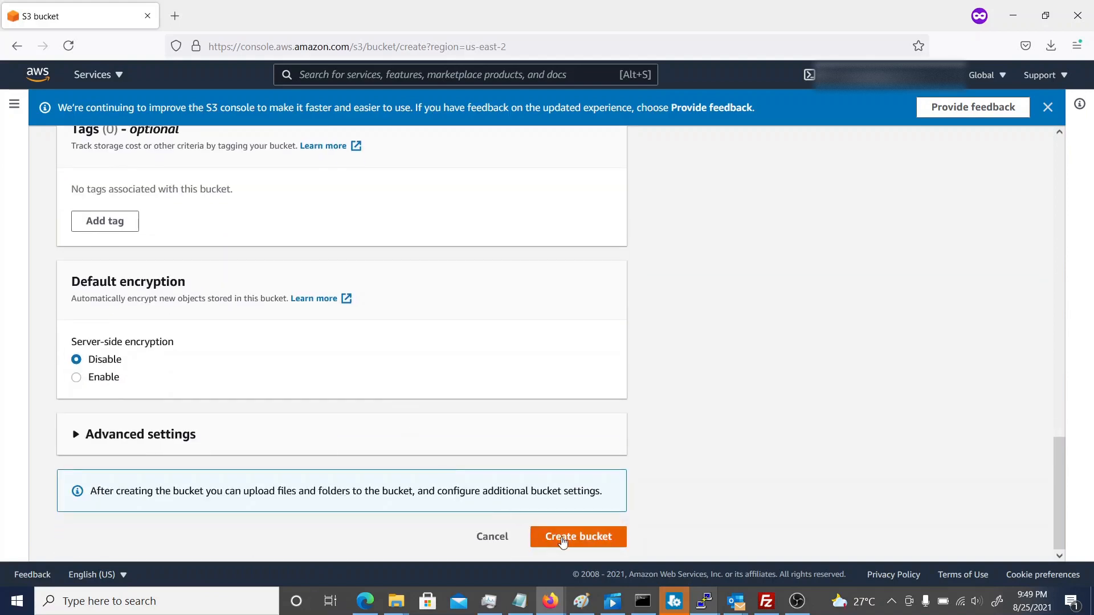
{"action": "left_click", "coordinate": [563, 539]}
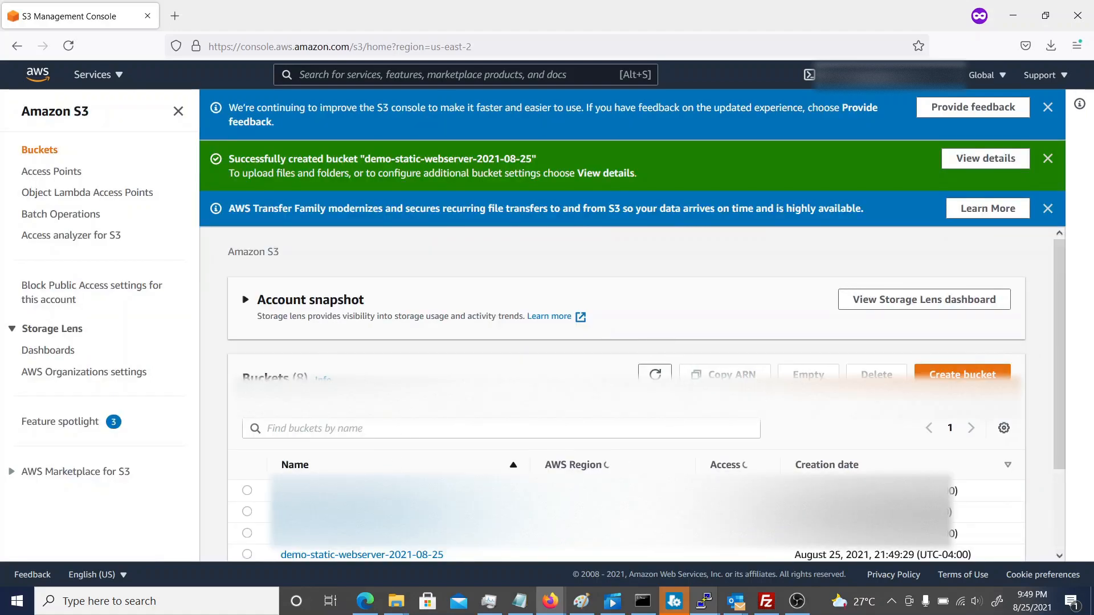
{"action": "scroll", "coordinate": [319, 399], "scroll_direction": "down", "scroll_amount": 3}
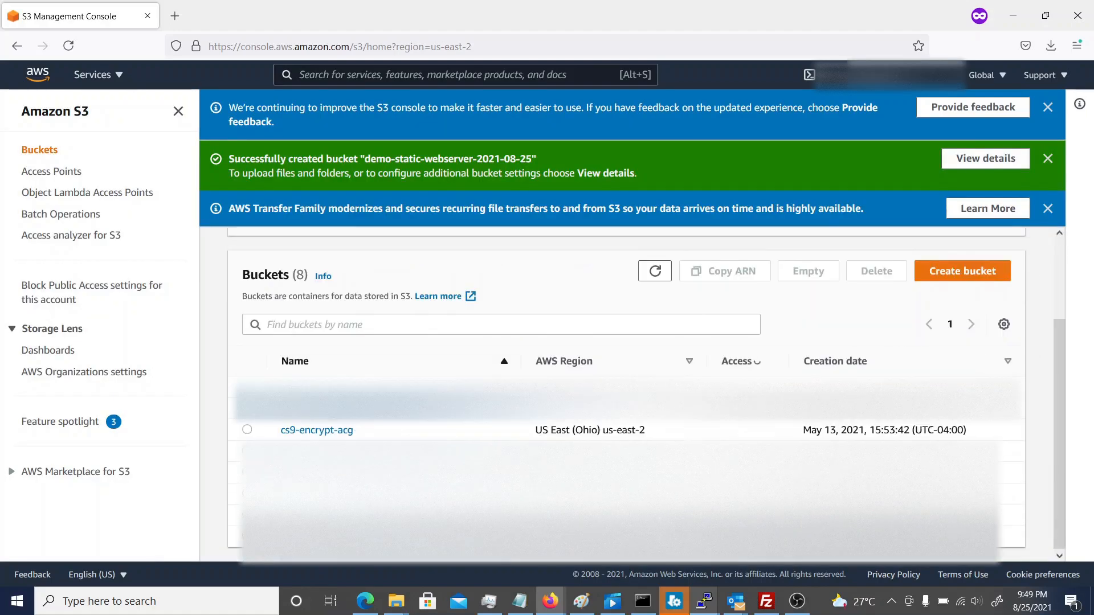
{"action": "left_click", "coordinate": [326, 451]}
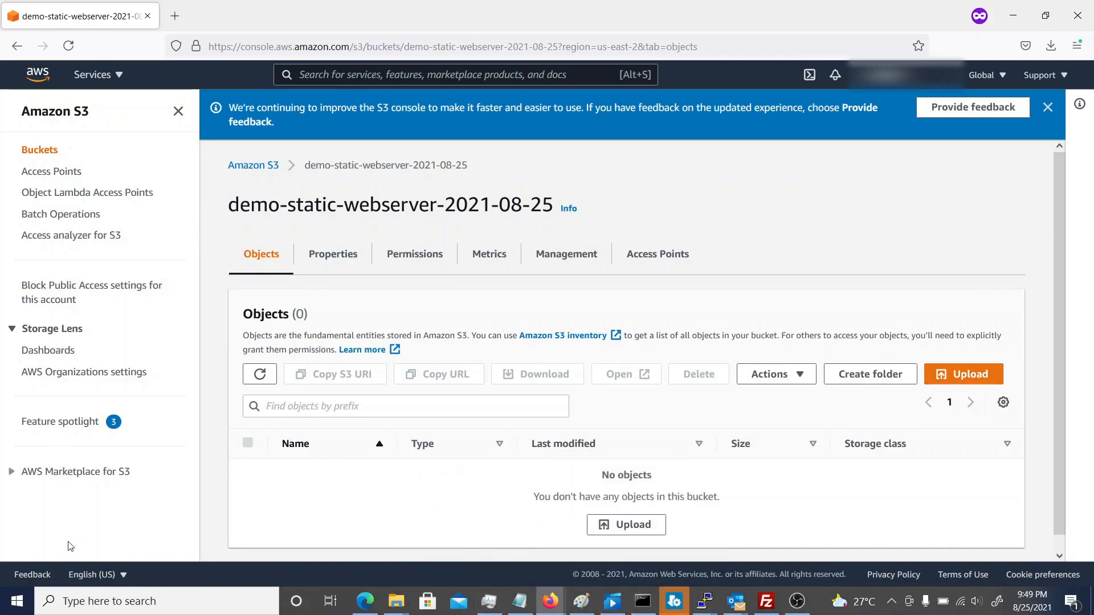
Switch to Notepad with a new empty document and move its window aside from the bucket page.
{"action": "left_click", "coordinate": [26, 600]}
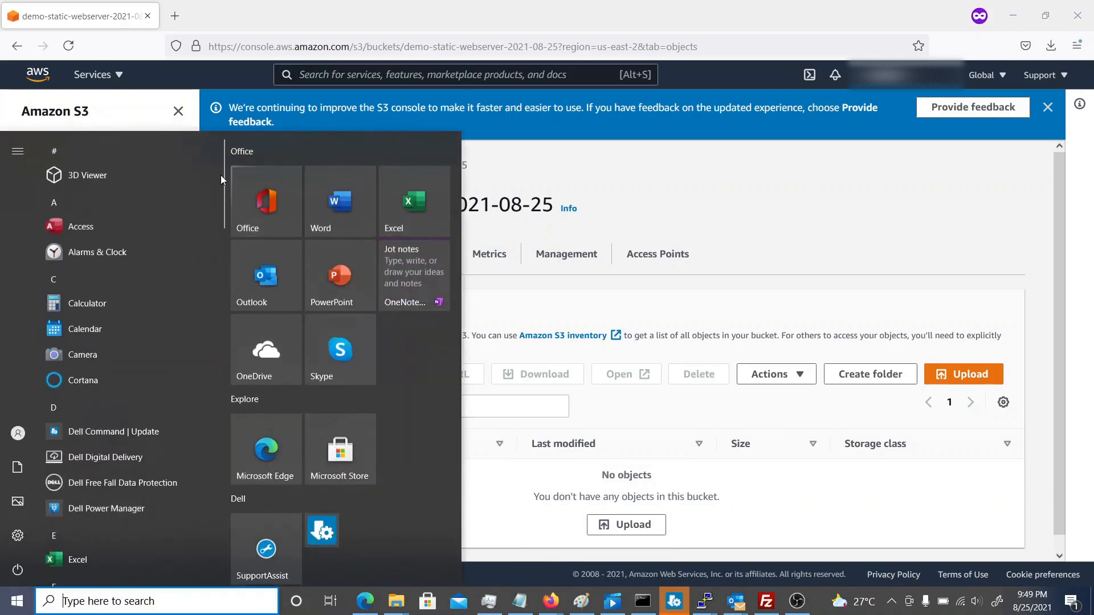
{"action": "mouse_move", "coordinate": [221, 176]}
{"action": "left_mouse_down"}
{"action": "mouse_move", "coordinate": [227, 413]}
{"action": "mouse_move", "coordinate": [203, 524]}
{"action": "mouse_move", "coordinate": [209, 471]}
{"action": "left_mouse_up"}
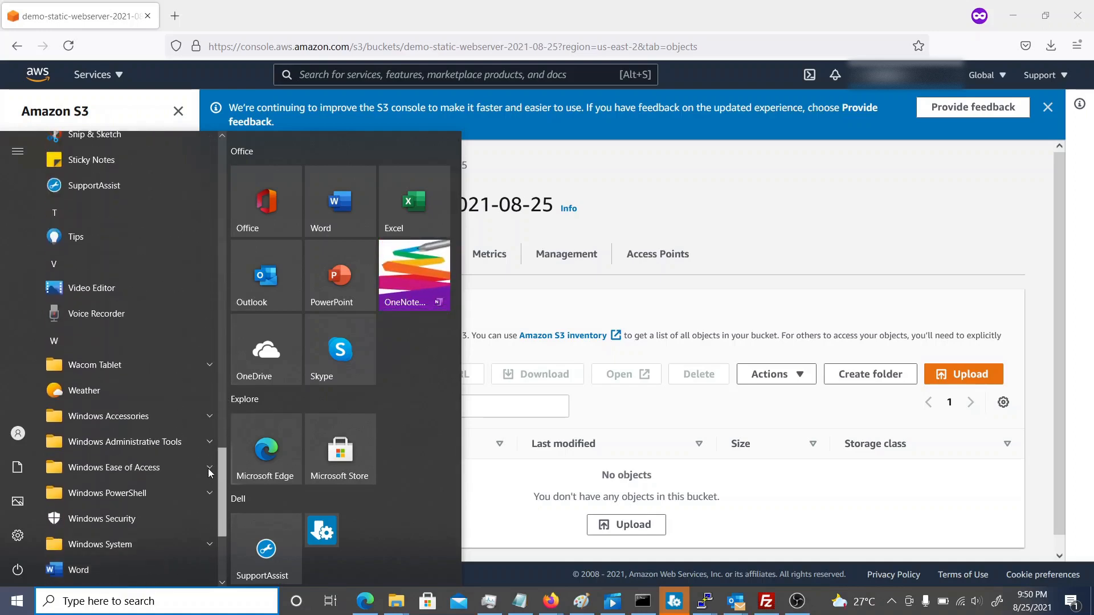
{"action": "left_click", "coordinate": [106, 419]}
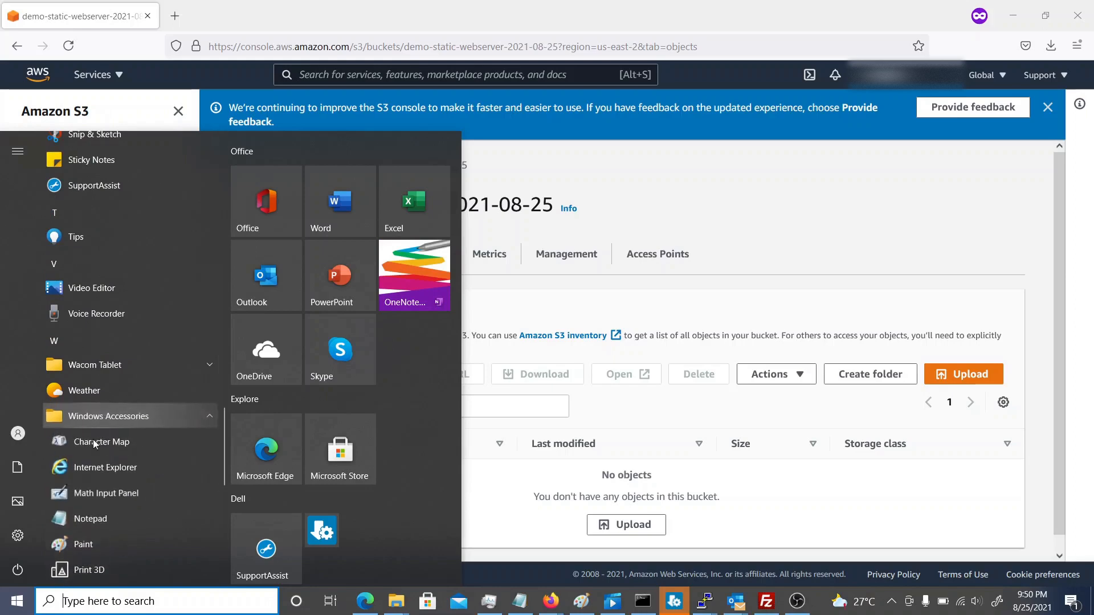
{"action": "left_click", "coordinate": [108, 519]}
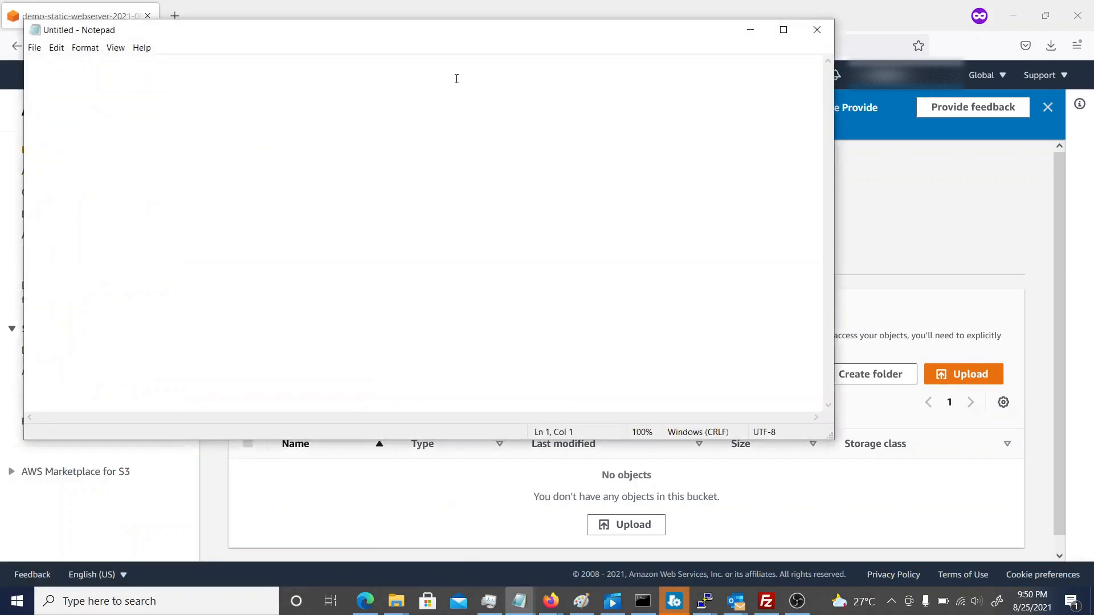
{"action": "left_click_drag", "start_coordinate": [422, 39], "coordinate": [745, 93]}
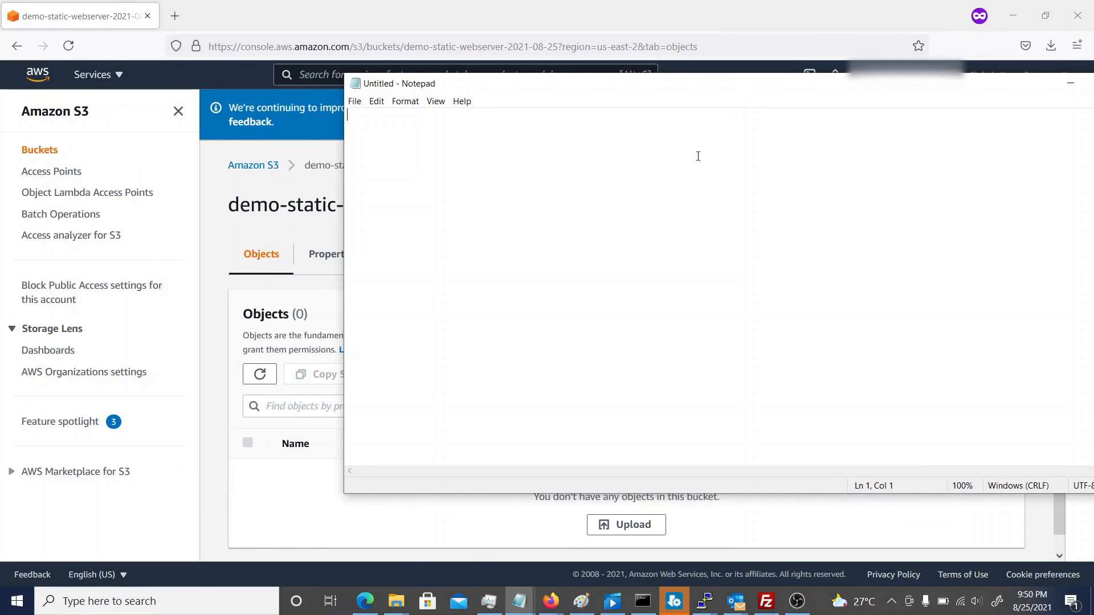
Write the HTML line <h3>Hello from demo static server</h3> on the second line of the document.
{"action": "key", "text": "Return"}
{"action": "type", "text": "<h3>Hello "}
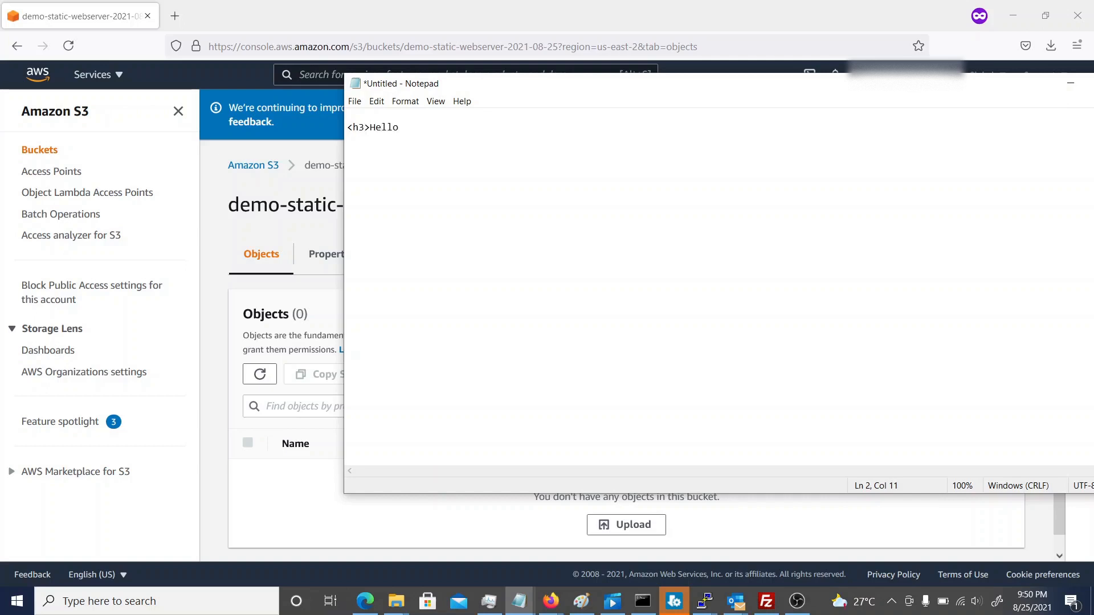
{"action": "type", "text": "from demo static server</"}
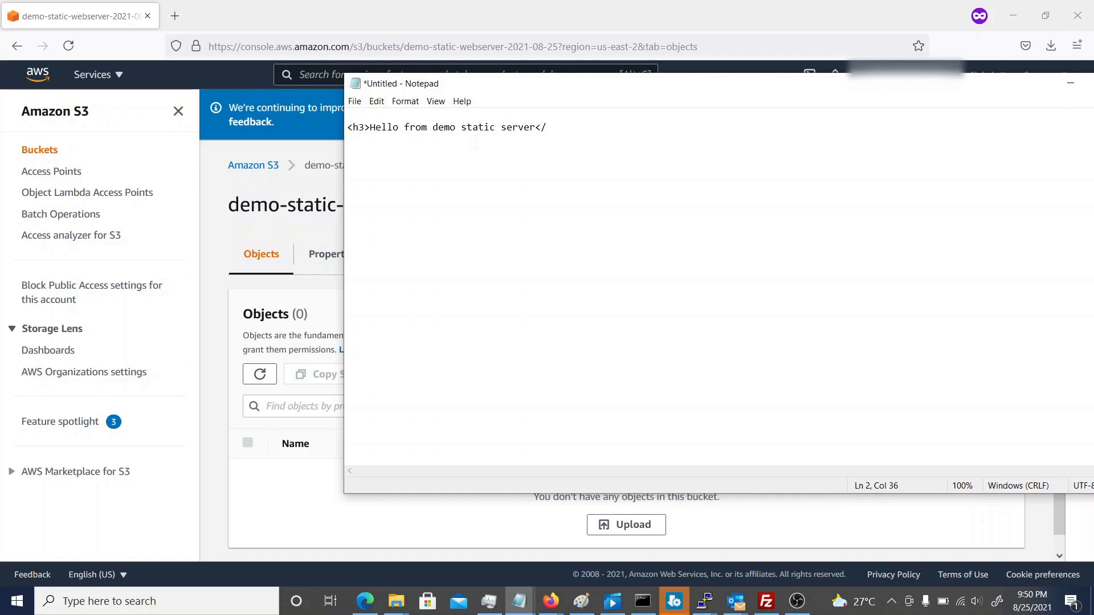
{"action": "type", "text": "h3>"}
Save the document as index.html in the Downloads folder and minimize the editor.
{"action": "left_click", "coordinate": [353, 103]}
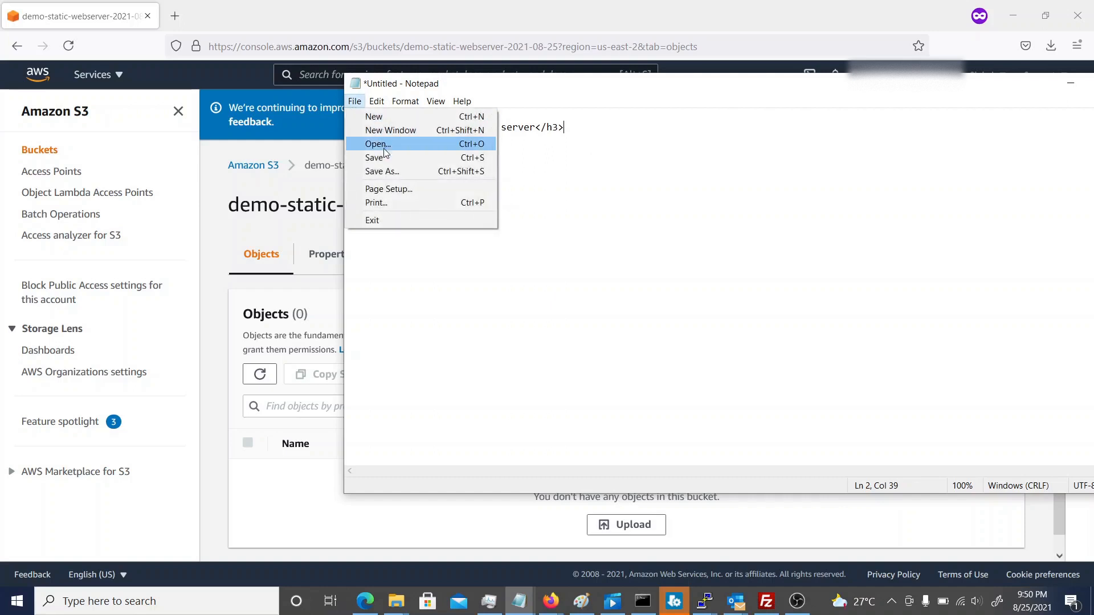
{"action": "left_click", "coordinate": [385, 171]}
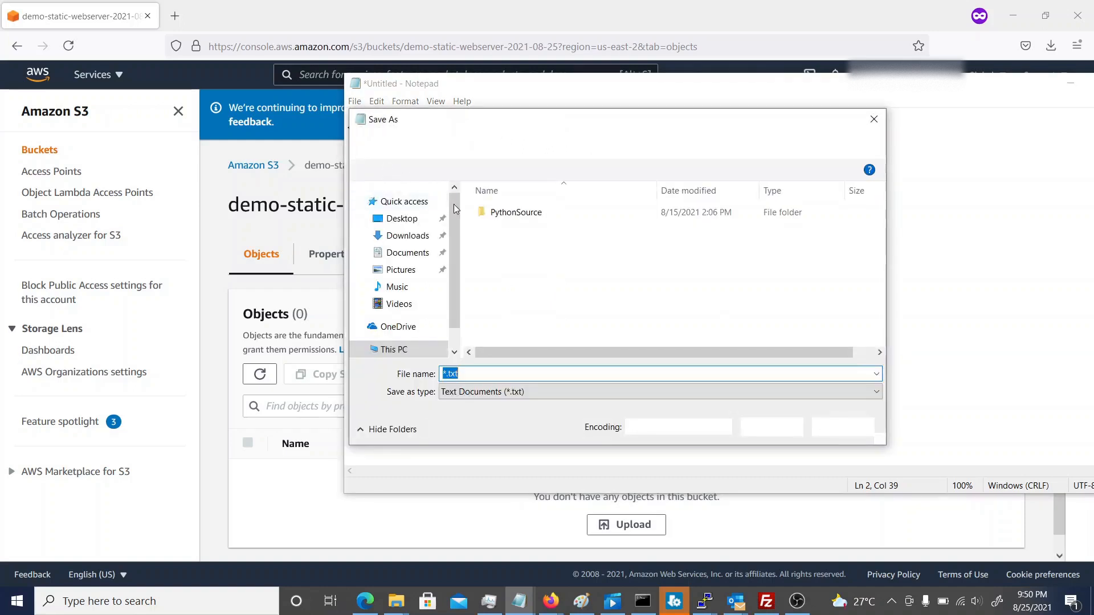
{"action": "left_click", "coordinate": [415, 242]}
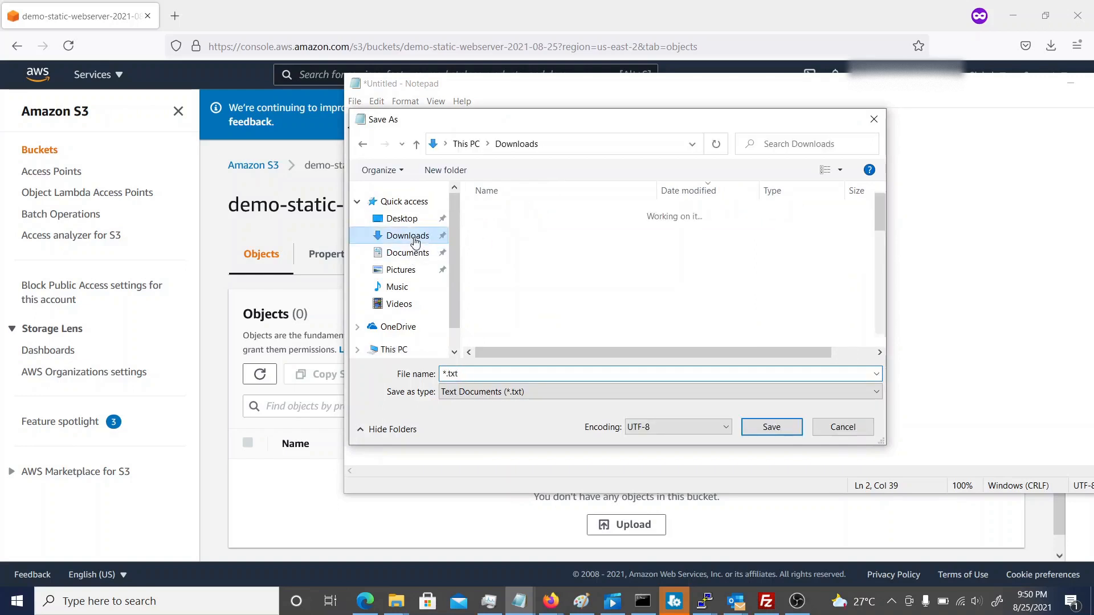
{"action": "double_click", "coordinate": [471, 374]}
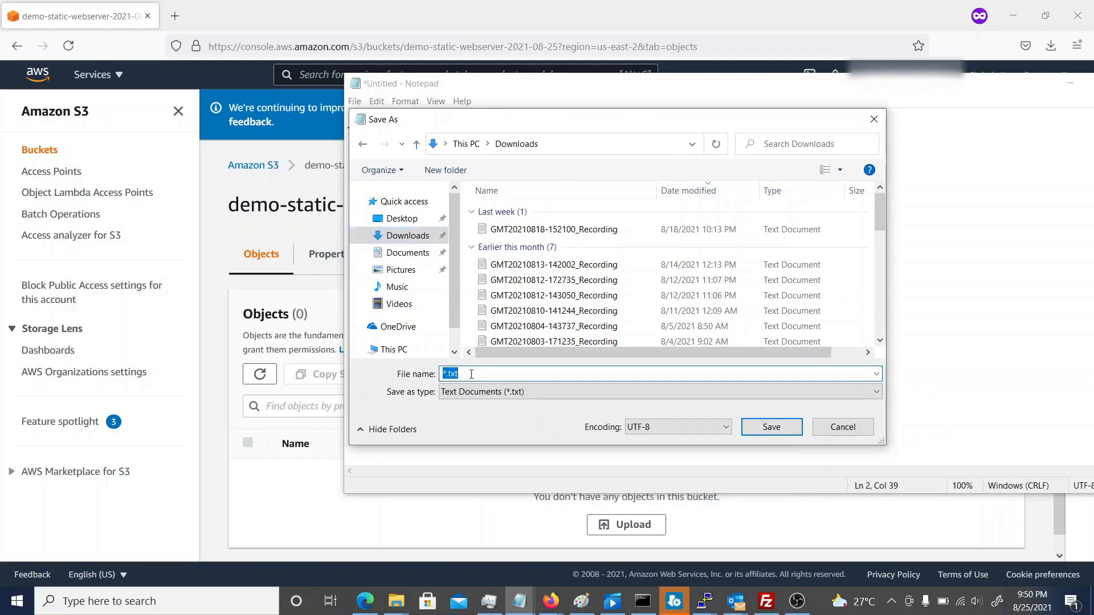
{"action": "type", "text": "index.html"}
{"action": "left_click", "coordinate": [772, 428]}
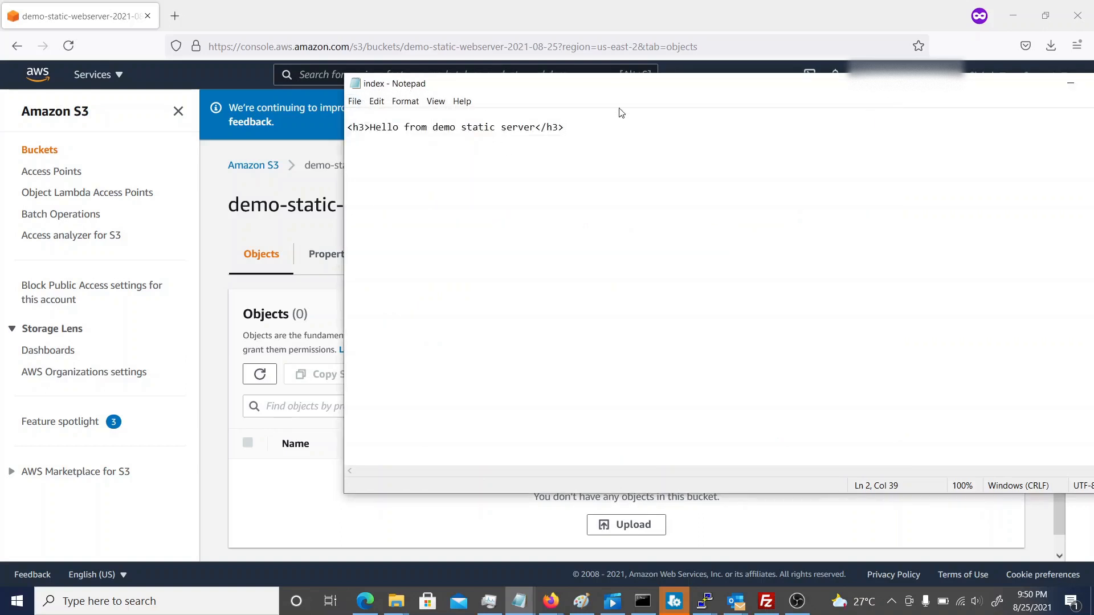
{"action": "left_click", "coordinate": [1068, 89]}
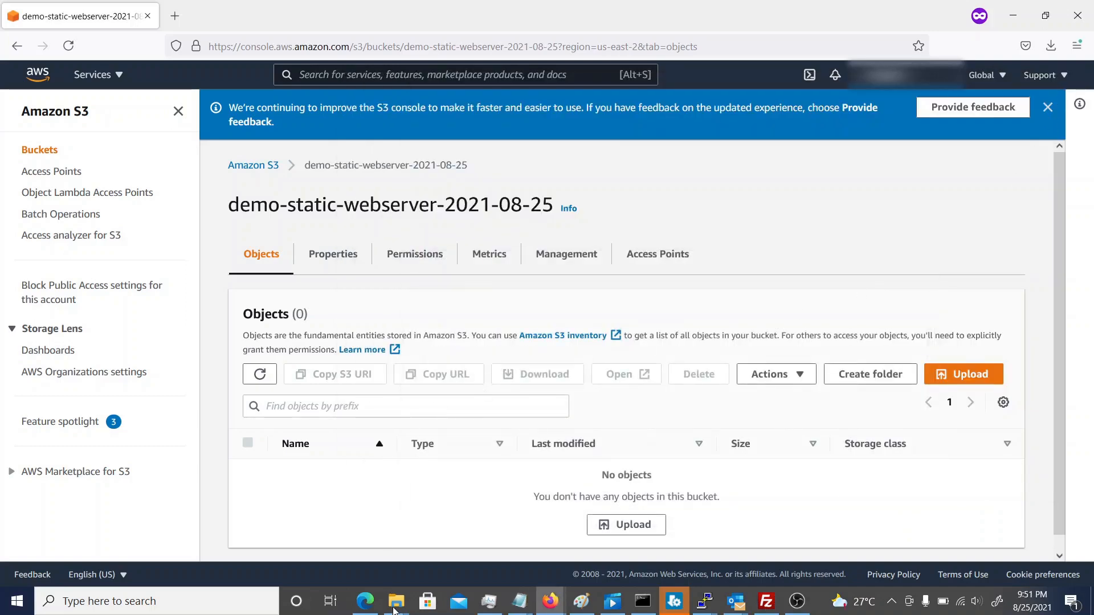
Switch to the Downloads folder in File Explorer and check the index file's name and type in its property details.
{"action": "mouse_move", "coordinate": [394, 609]}
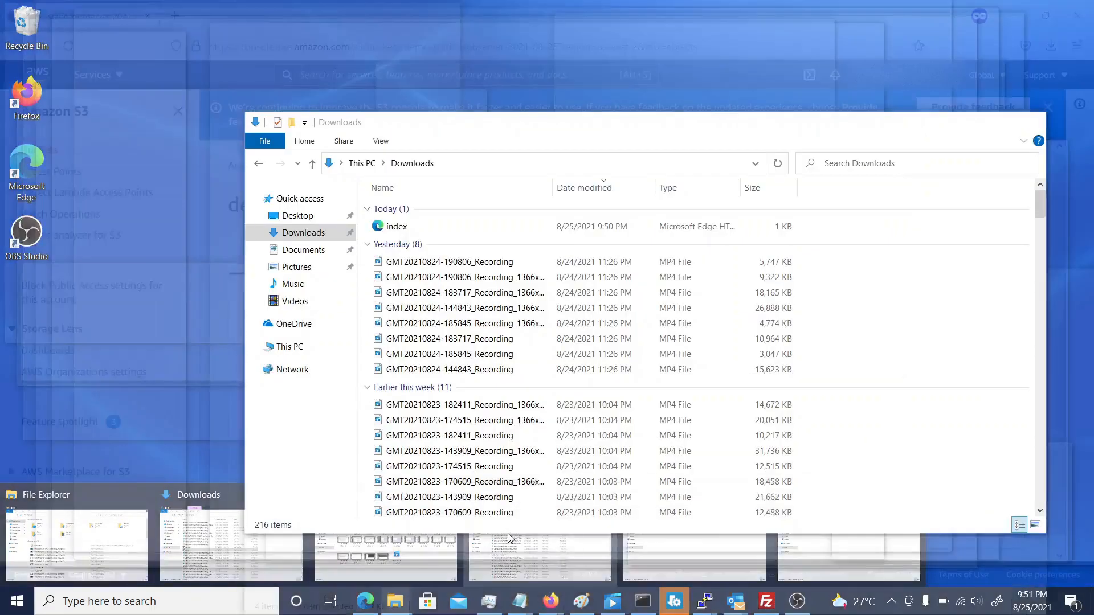
{"action": "left_click", "coordinate": [508, 534]}
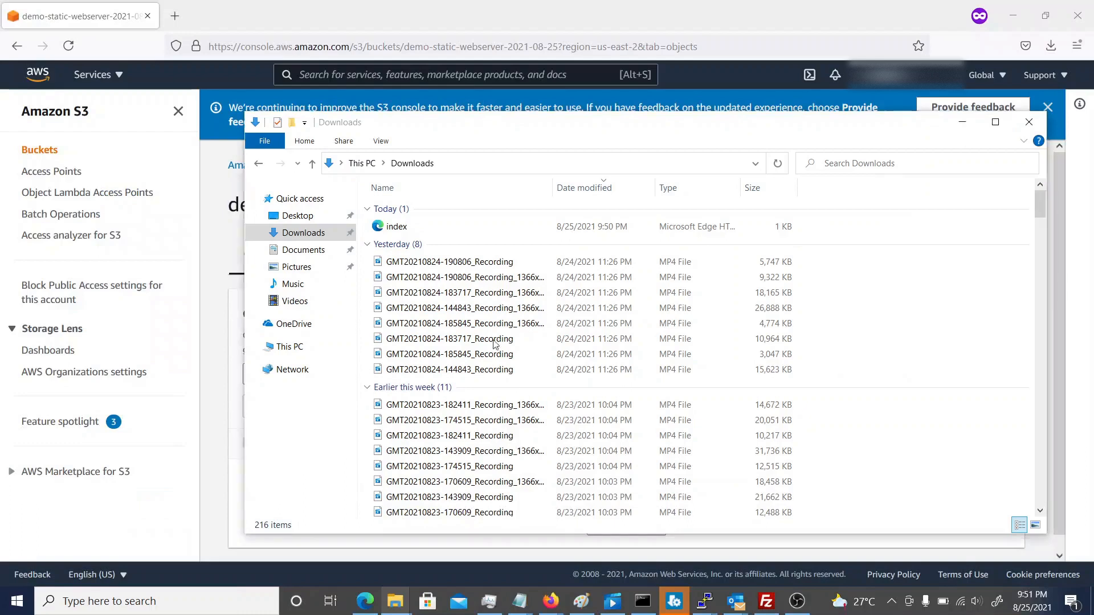
{"action": "left_click", "coordinate": [397, 229]}
{"action": "double_click", "coordinate": [396, 228]}
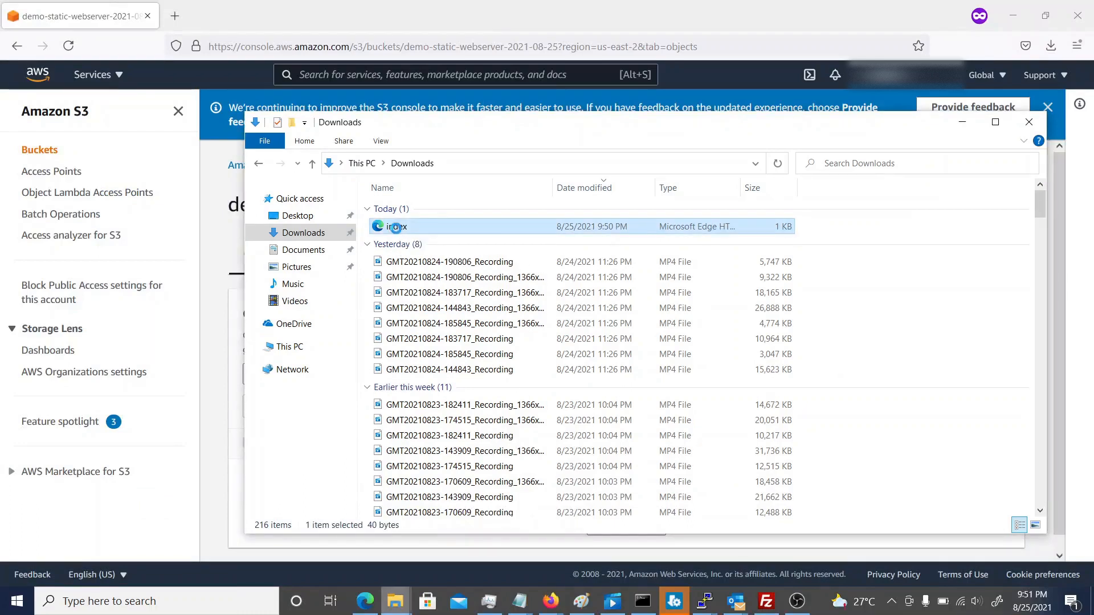
{"action": "right_click", "coordinate": [397, 228]}
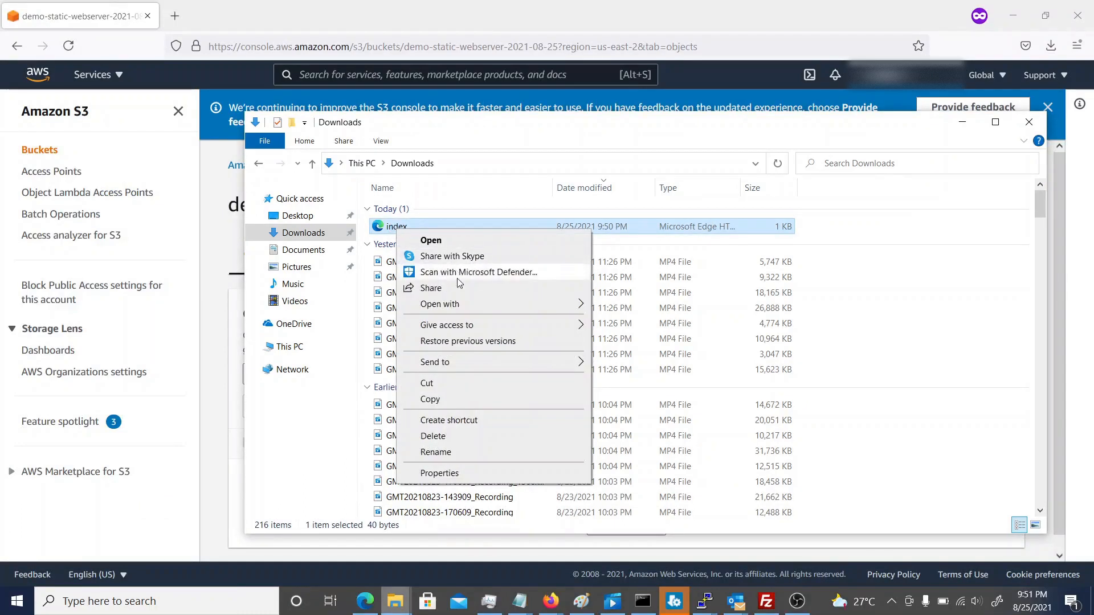
{"action": "left_click", "coordinate": [439, 473]}
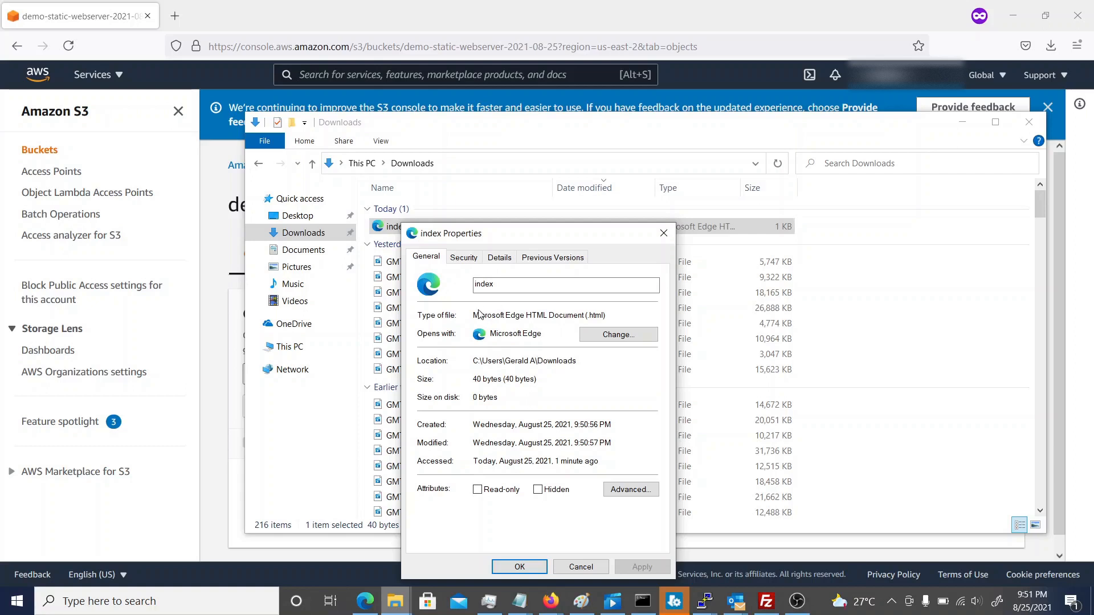
{"action": "left_click", "coordinate": [497, 258]}
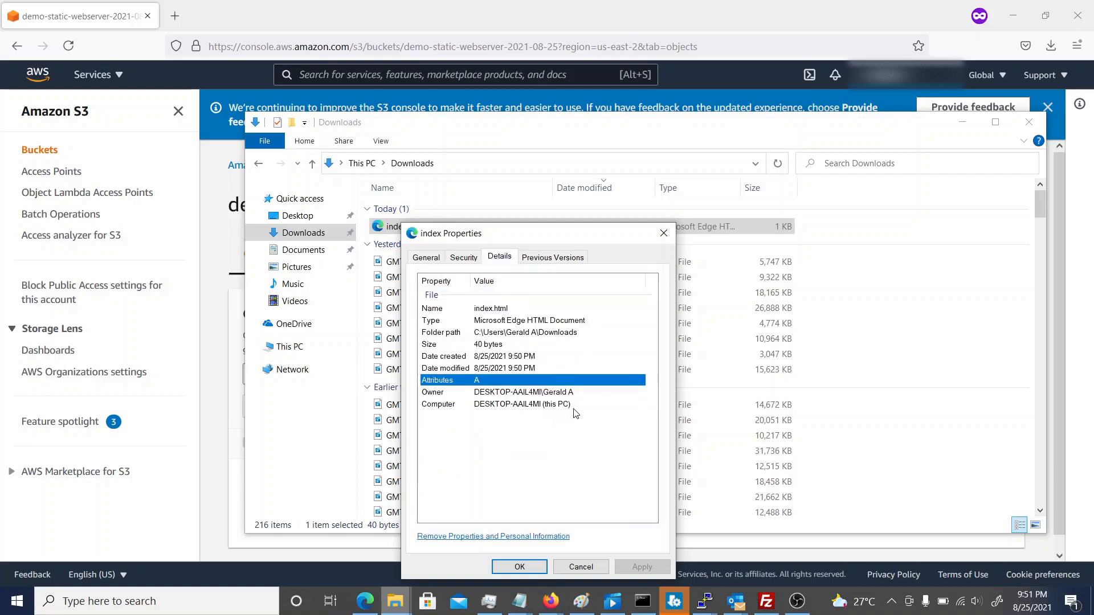
{"action": "left_click", "coordinate": [551, 601]}
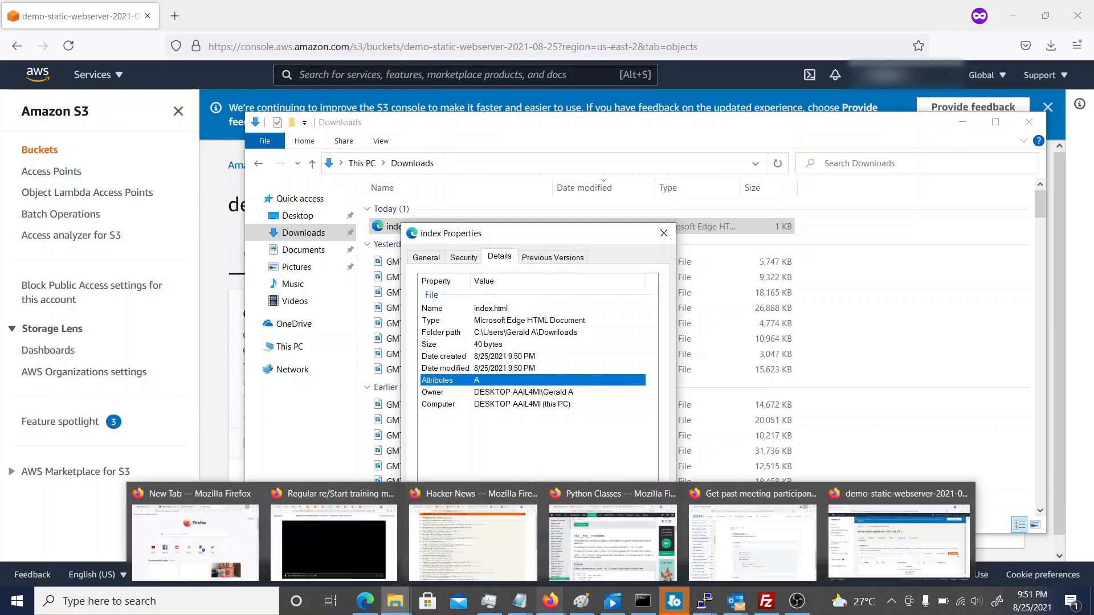
{"action": "left_click", "coordinate": [578, 388]}
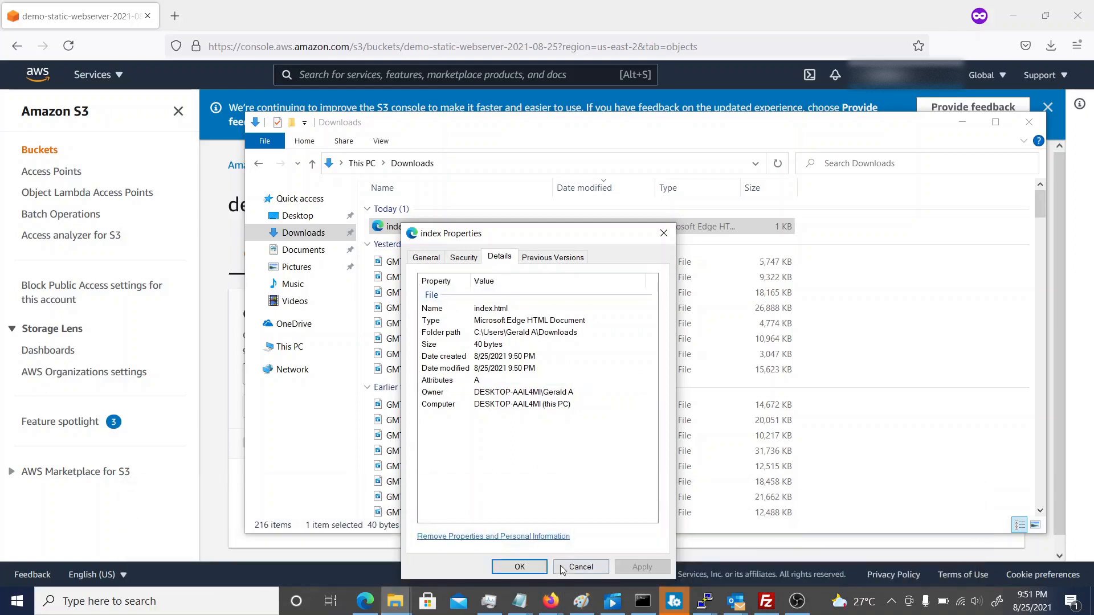
{"action": "left_click", "coordinate": [581, 567]}
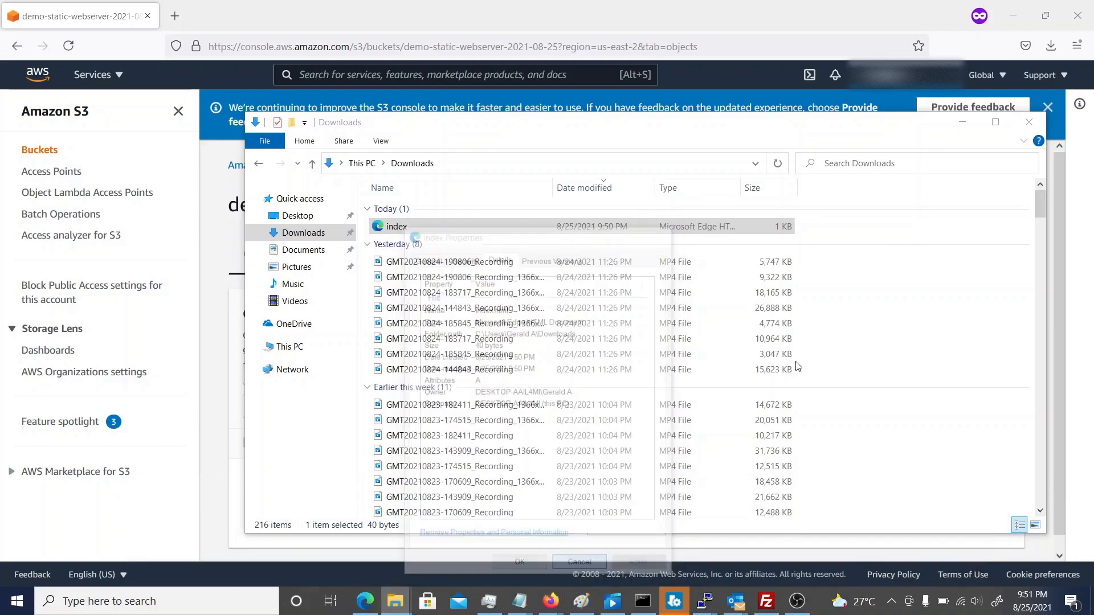
Return to the bucket page in the browser and add index.html from the Downloads folder to a new upload.
{"action": "left_click", "coordinate": [962, 121]}
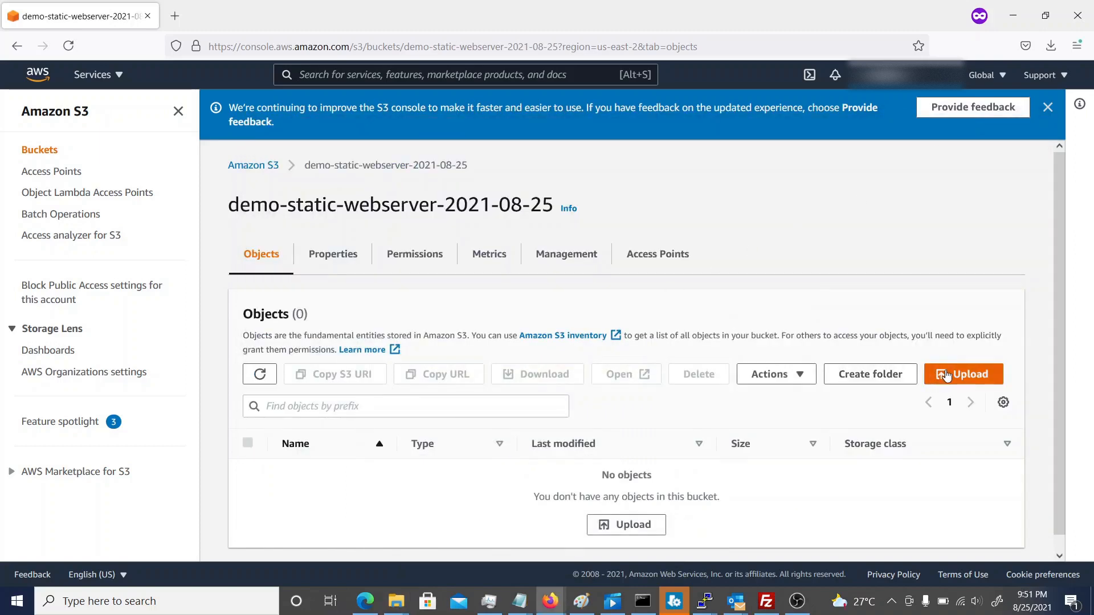
{"action": "left_click", "coordinate": [946, 377]}
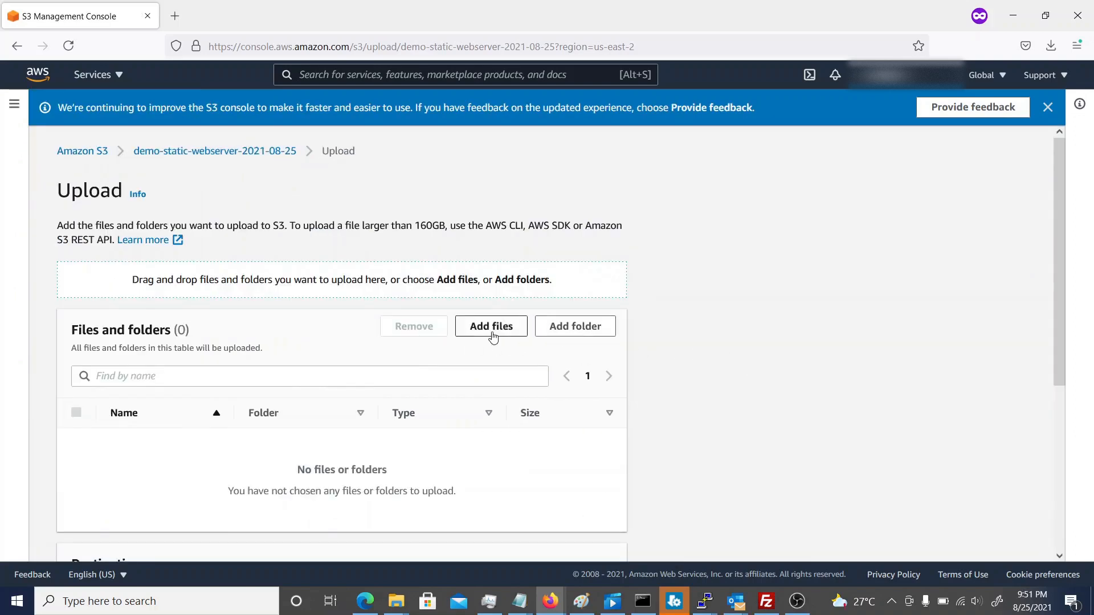
{"action": "left_click", "coordinate": [491, 333]}
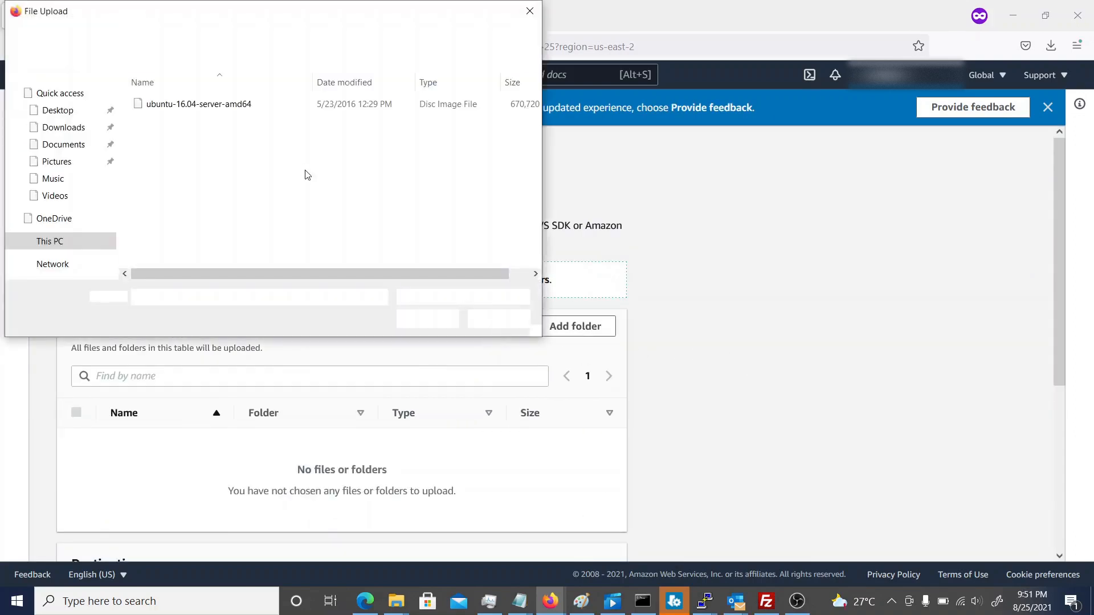
{"action": "left_click", "coordinate": [91, 128]}
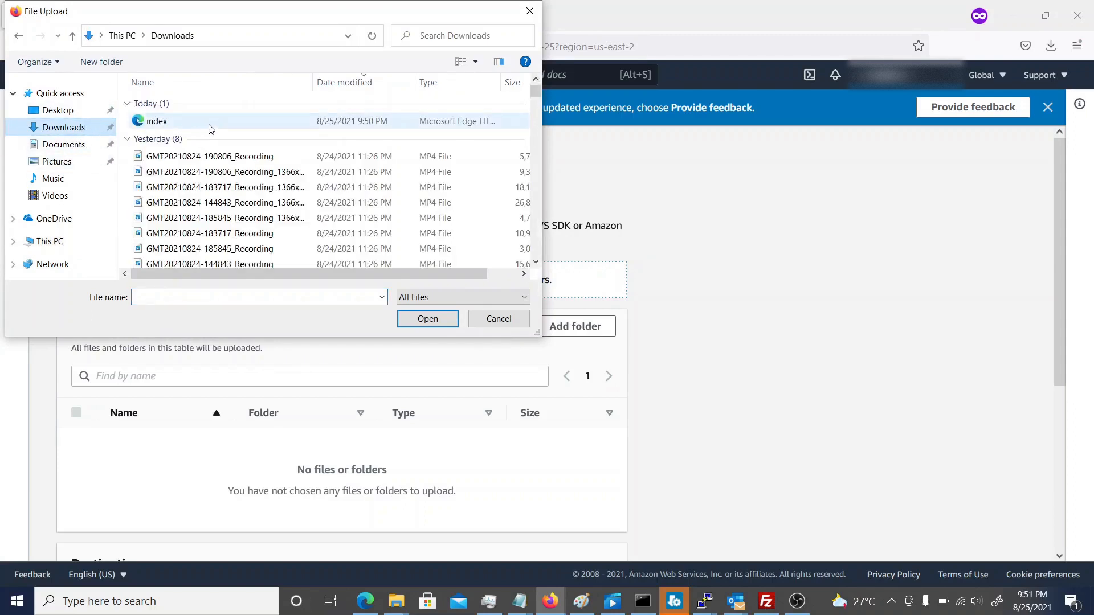
{"action": "left_click", "coordinate": [212, 123]}
{"action": "left_click", "coordinate": [421, 318]}
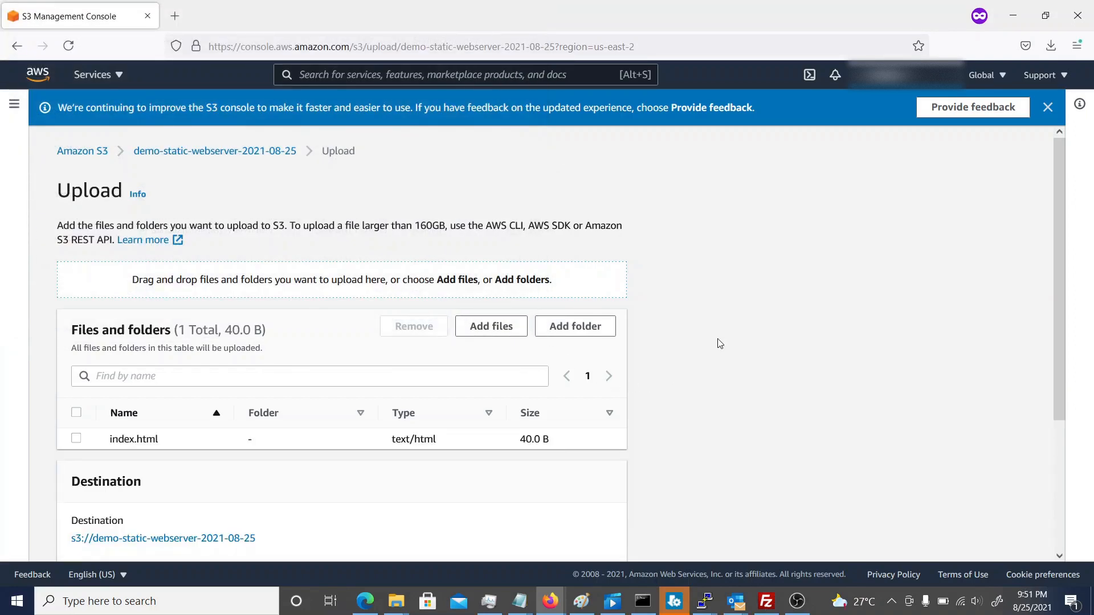
Upload index.html to the demo-static-webserver-2021-08-25 bucket and close the upload status page.
{"action": "scroll", "coordinate": [729, 342], "scroll_direction": "down", "scroll_amount": 3}
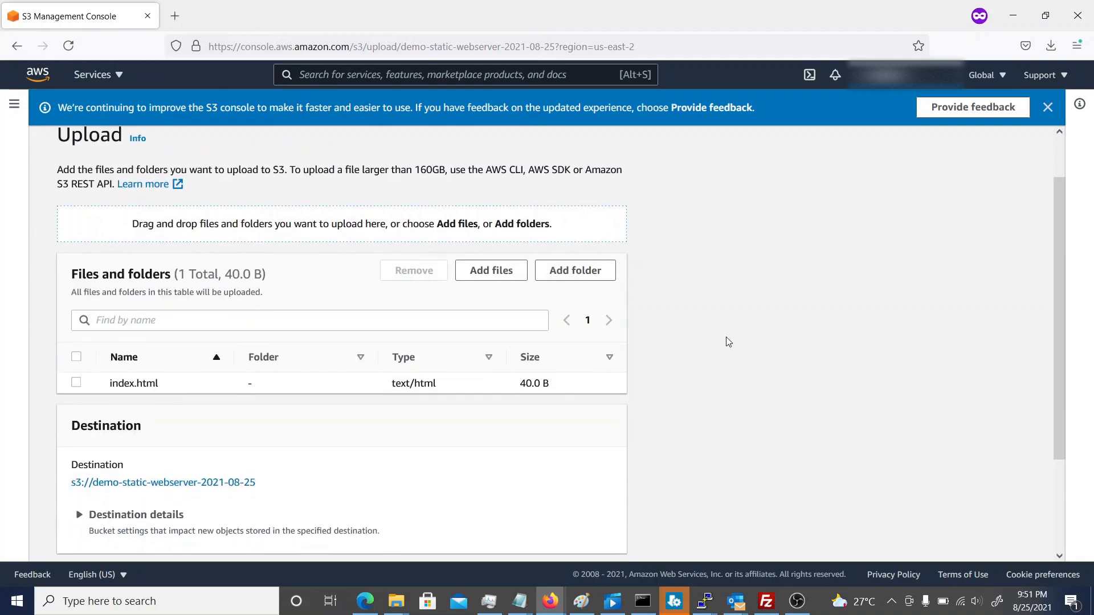
{"action": "scroll", "coordinate": [728, 342], "scroll_direction": "down", "scroll_amount": 1}
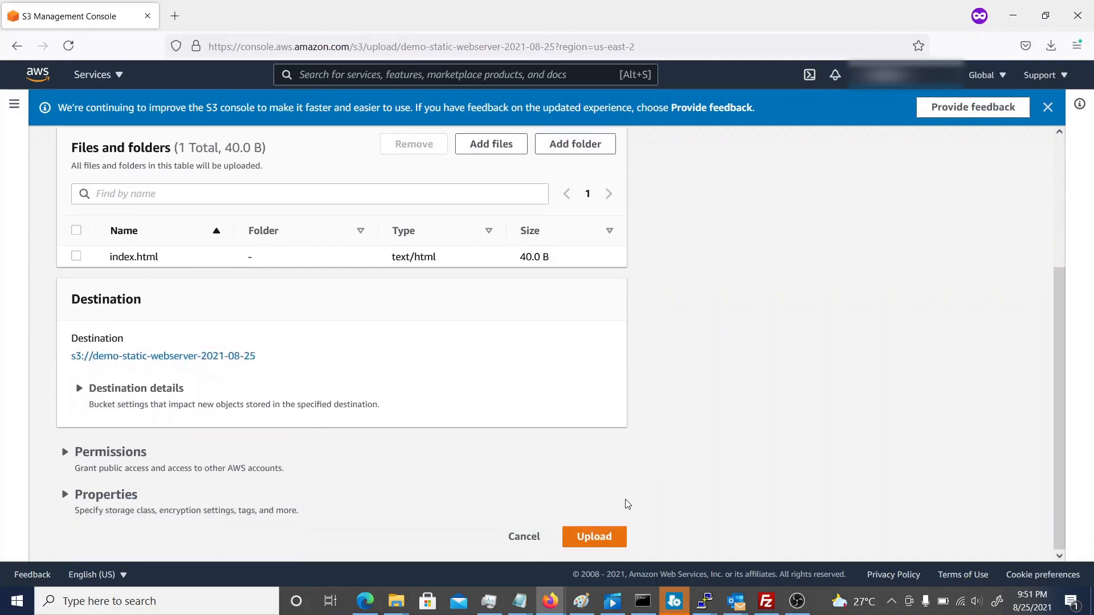
{"action": "left_click", "coordinate": [607, 543]}
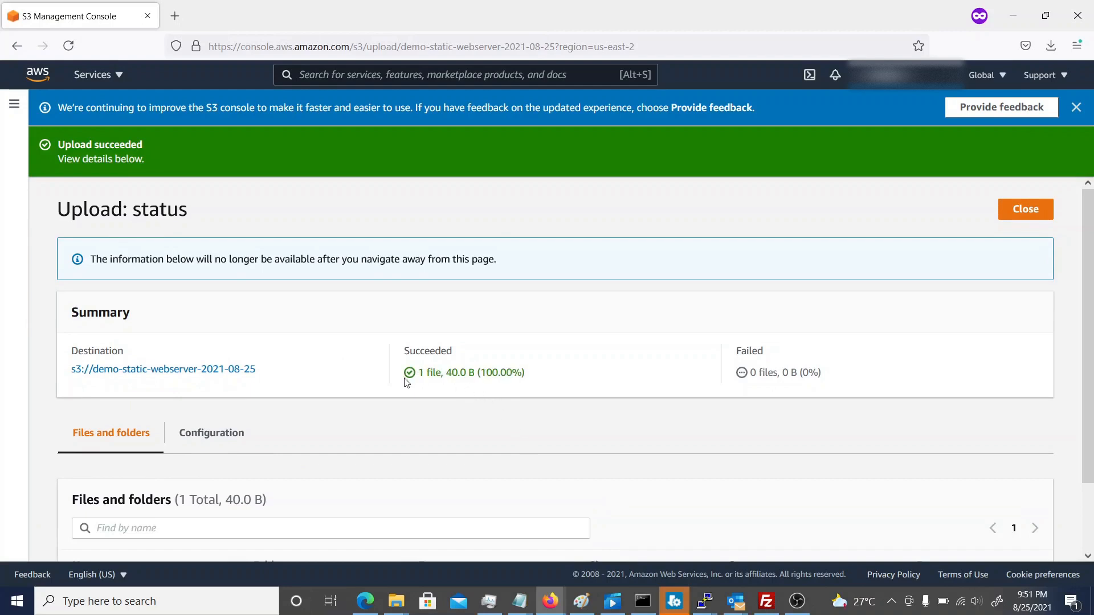
{"action": "left_click", "coordinate": [1033, 212]}
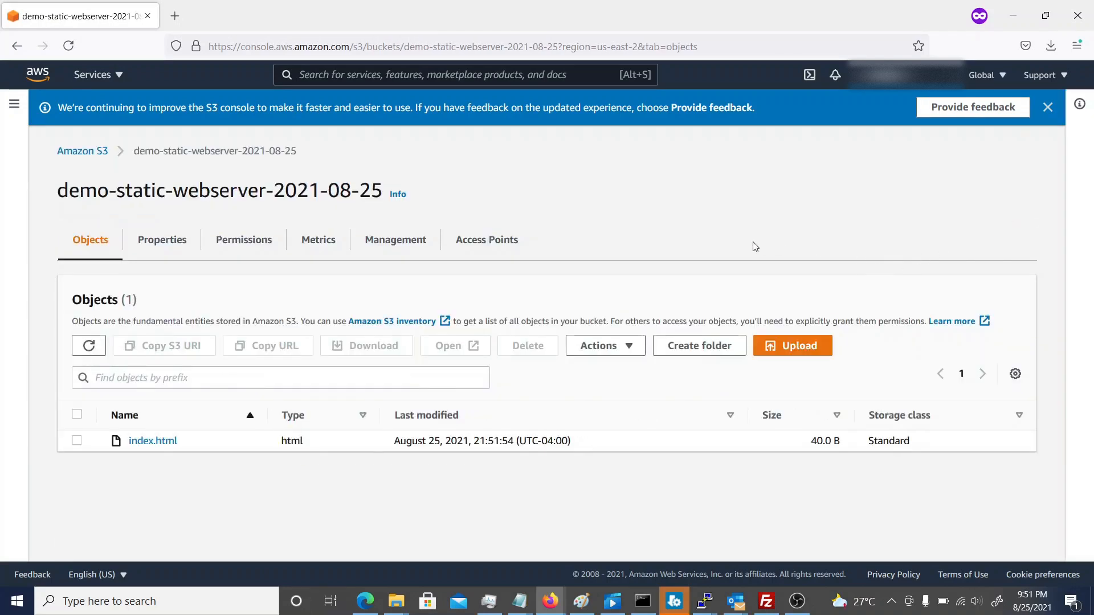
Open the static website hosting settings in the bucket's properties and enable hosting.
{"action": "left_click", "coordinate": [172, 249]}
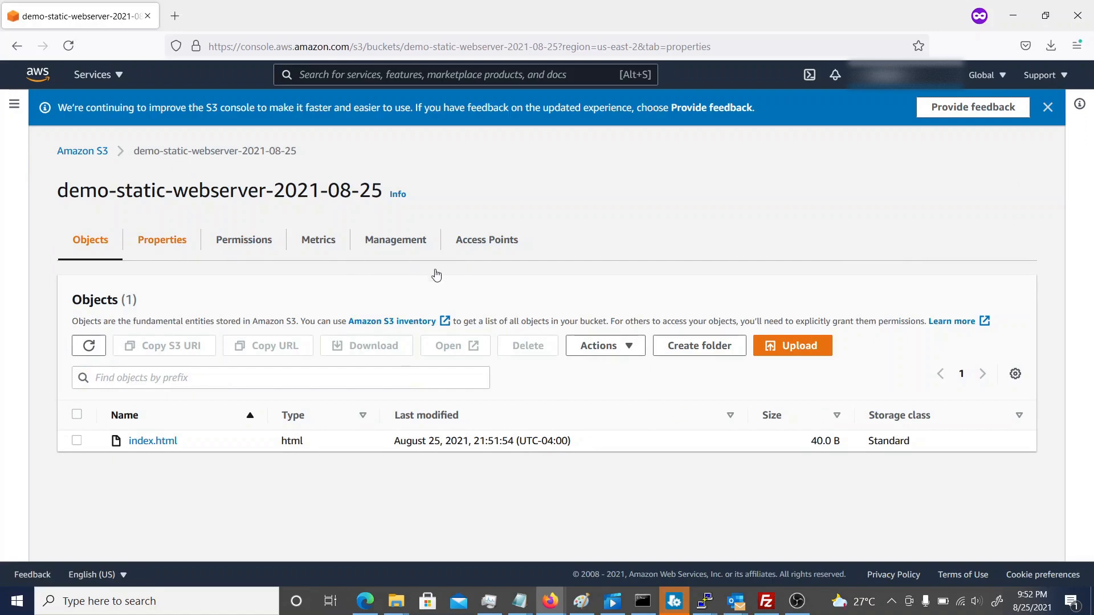
{"action": "scroll", "coordinate": [437, 274], "scroll_direction": "down", "scroll_amount": 6}
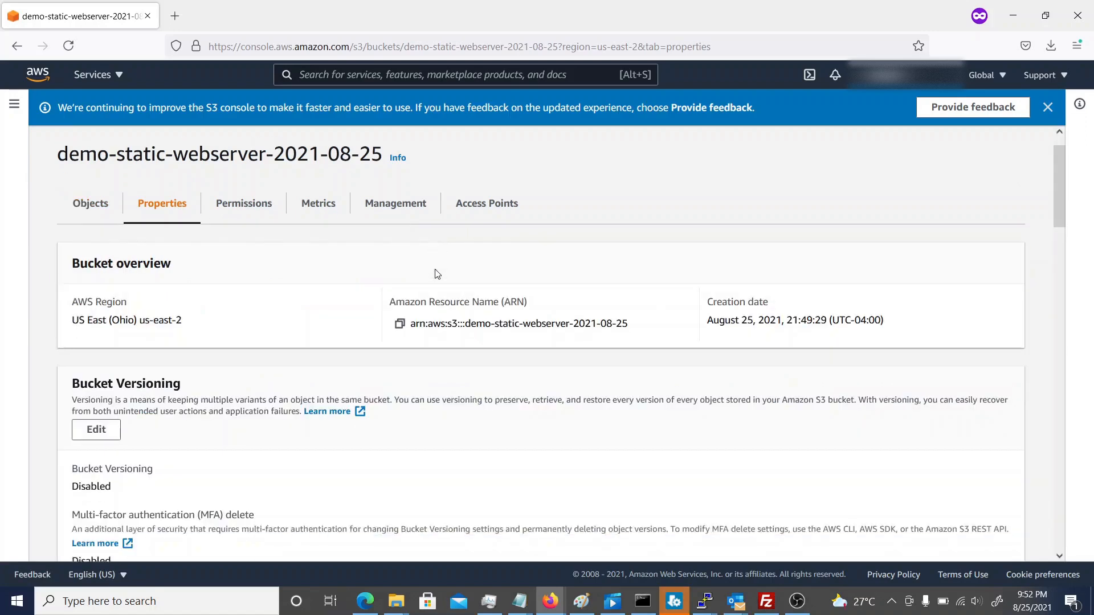
{"action": "scroll", "coordinate": [436, 269], "scroll_direction": "down", "scroll_amount": 8}
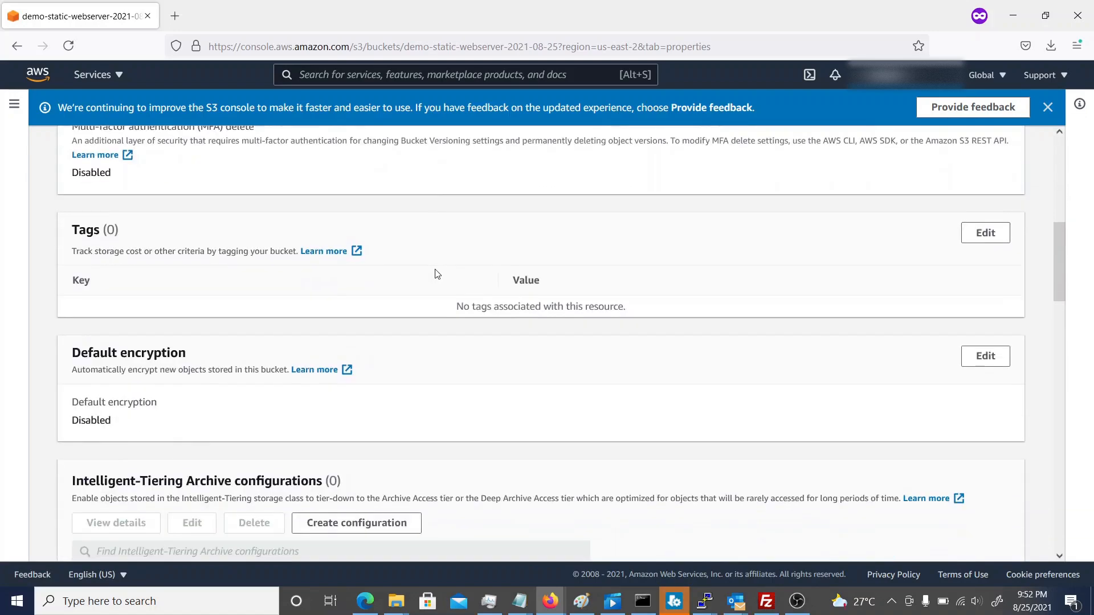
{"action": "scroll", "coordinate": [437, 274], "scroll_direction": "down", "scroll_amount": 8}
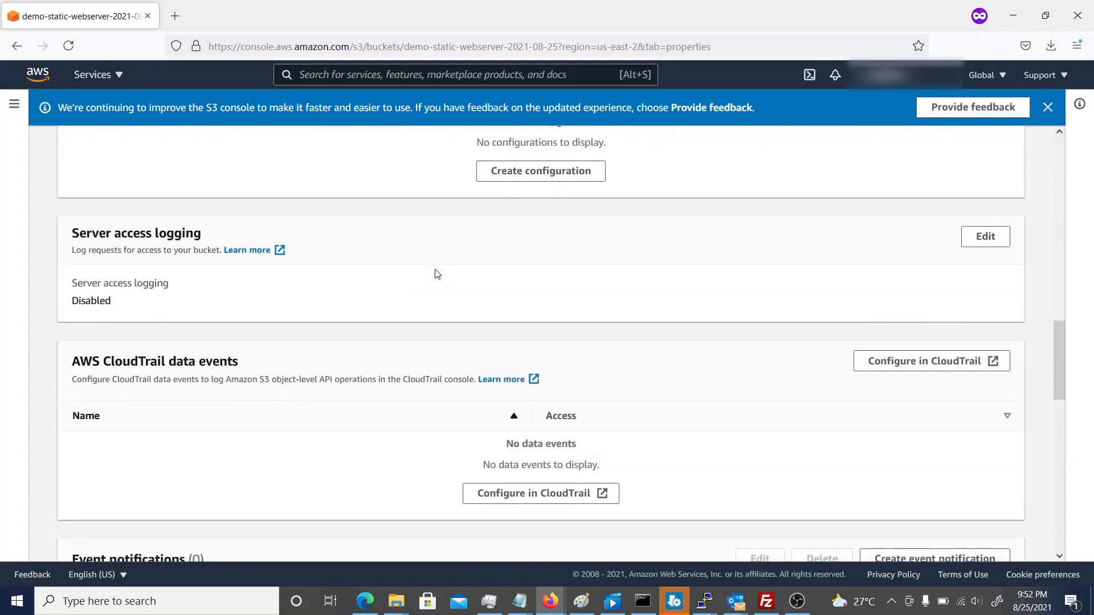
{"action": "scroll", "coordinate": [437, 274], "scroll_direction": "down", "scroll_amount": 5}
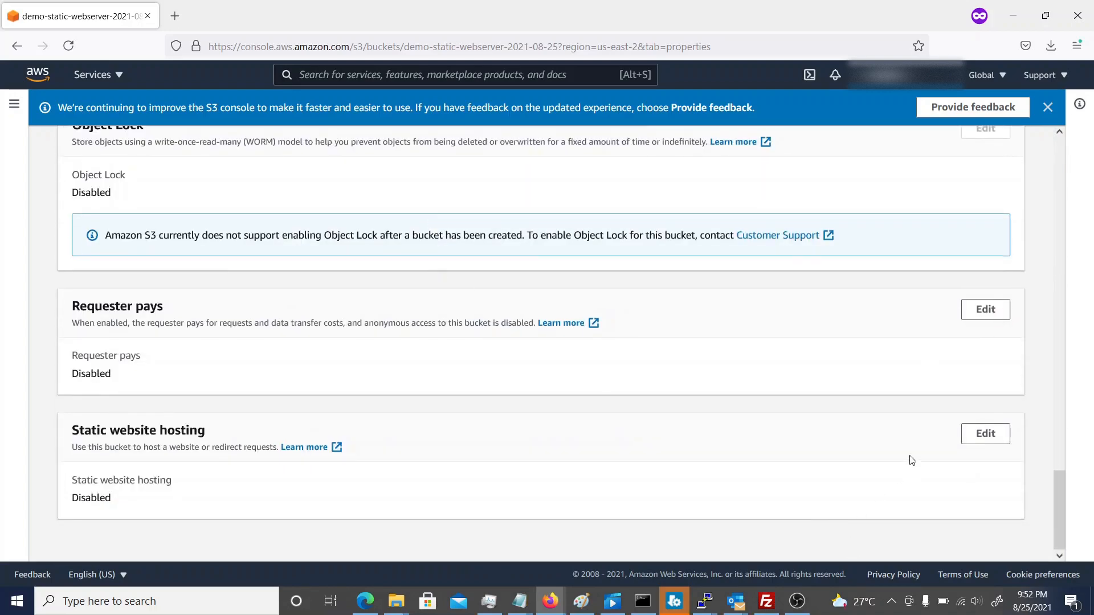
{"action": "left_click", "coordinate": [981, 434]}
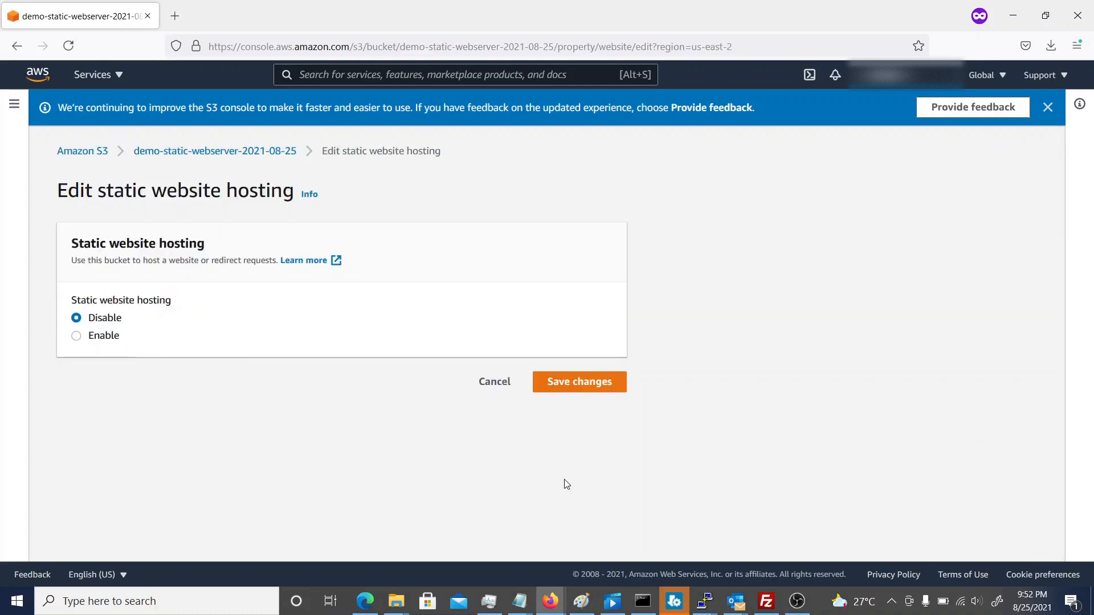
{"action": "left_click", "coordinate": [77, 337]}
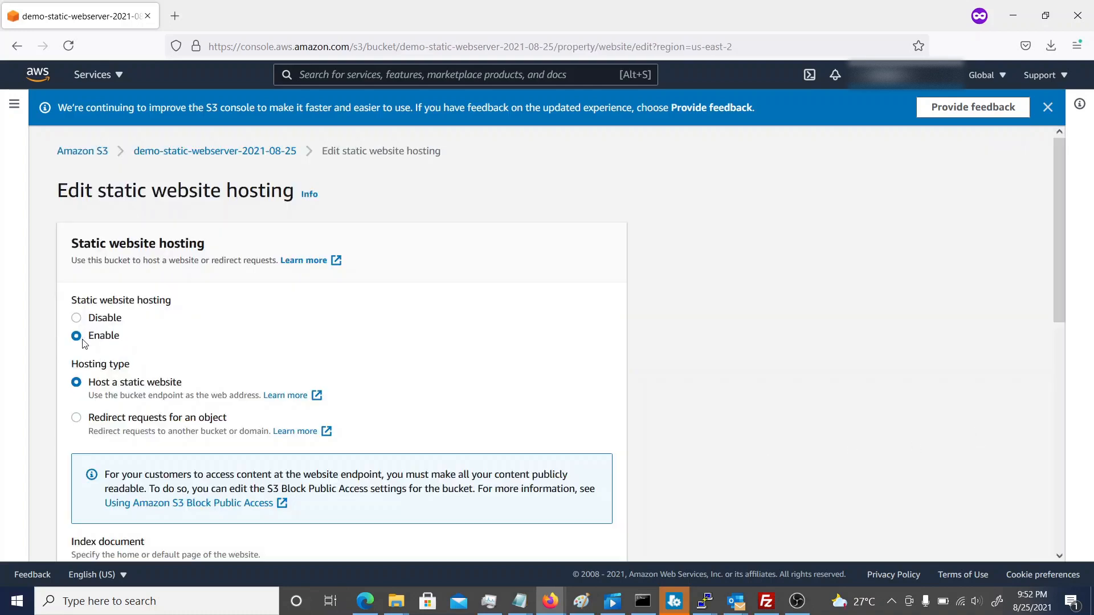
Set the index document of the static website to index.html and save the hosting changes.
{"action": "scroll", "coordinate": [280, 378], "scroll_direction": "down", "scroll_amount": 1}
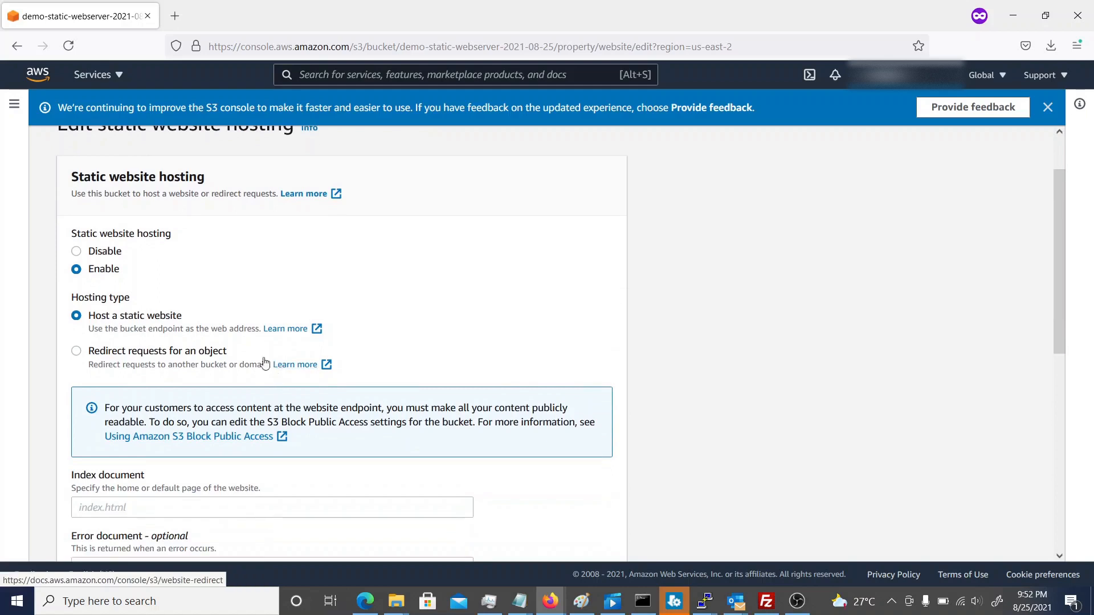
{"action": "scroll", "coordinate": [188, 266], "scroll_direction": "down", "scroll_amount": 2}
{"action": "scroll", "coordinate": [189, 267], "scroll_direction": "down", "scroll_amount": 1}
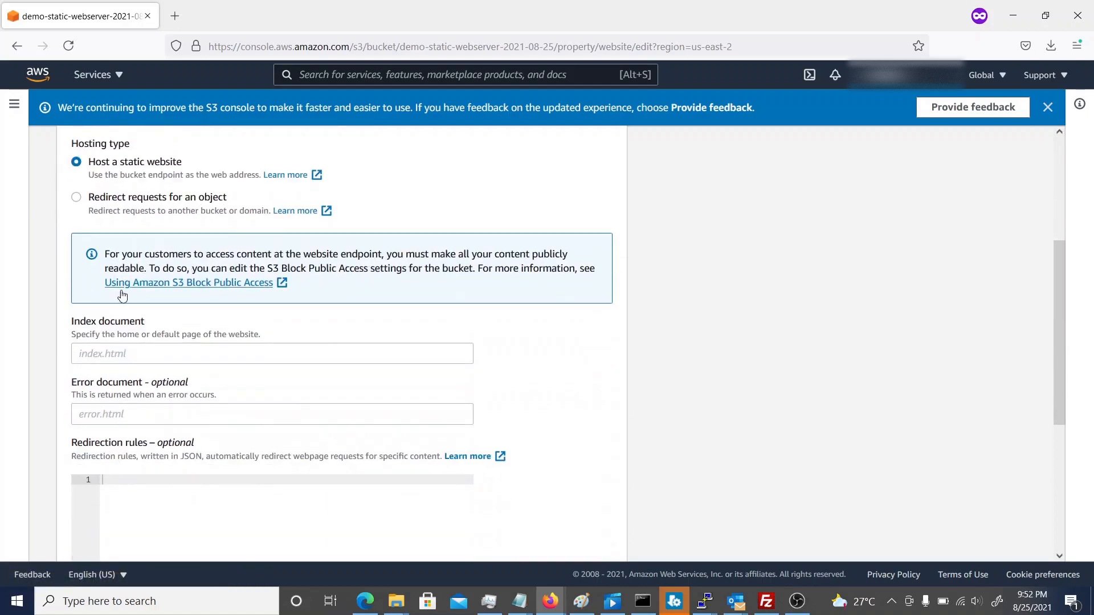
{"action": "left_click", "coordinate": [114, 354]}
{"action": "type", "text": "index.html"}
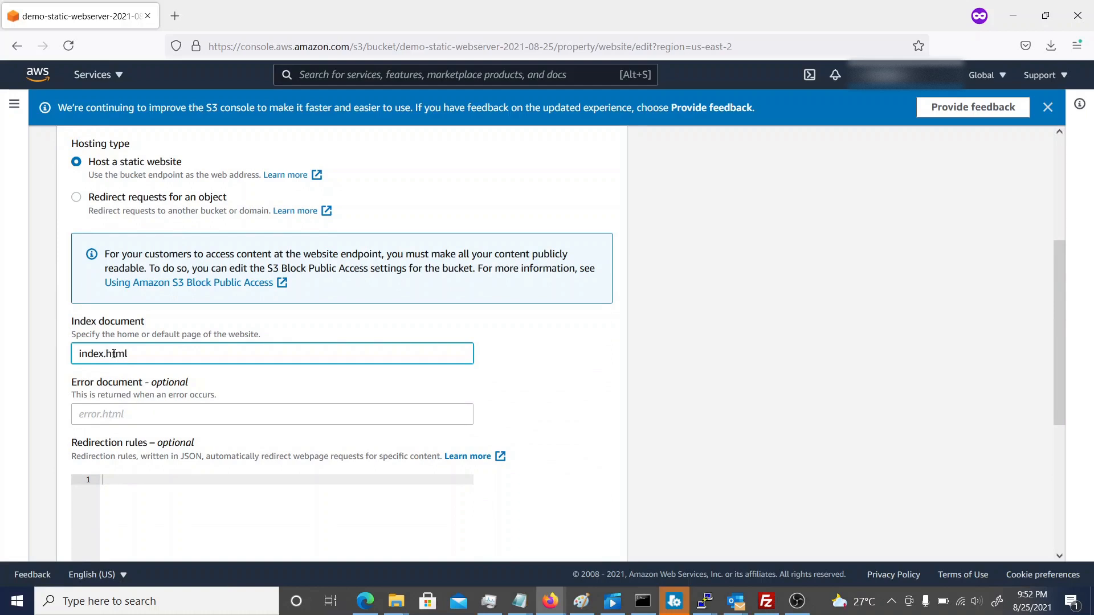
{"action": "scroll", "coordinate": [126, 354], "scroll_direction": "down", "scroll_amount": 4}
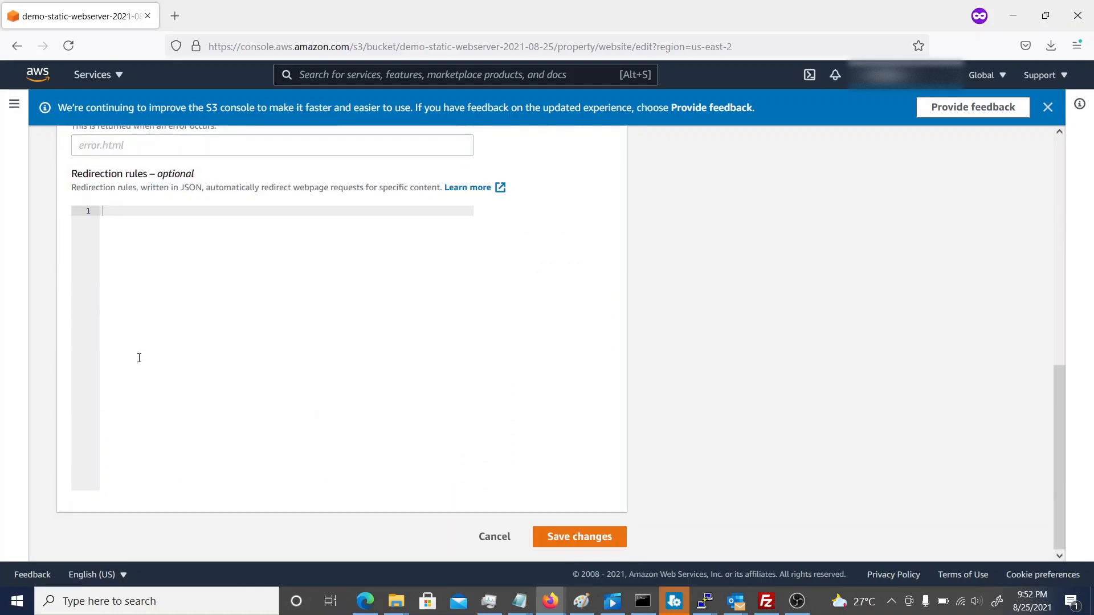
{"action": "left_click", "coordinate": [573, 544]}
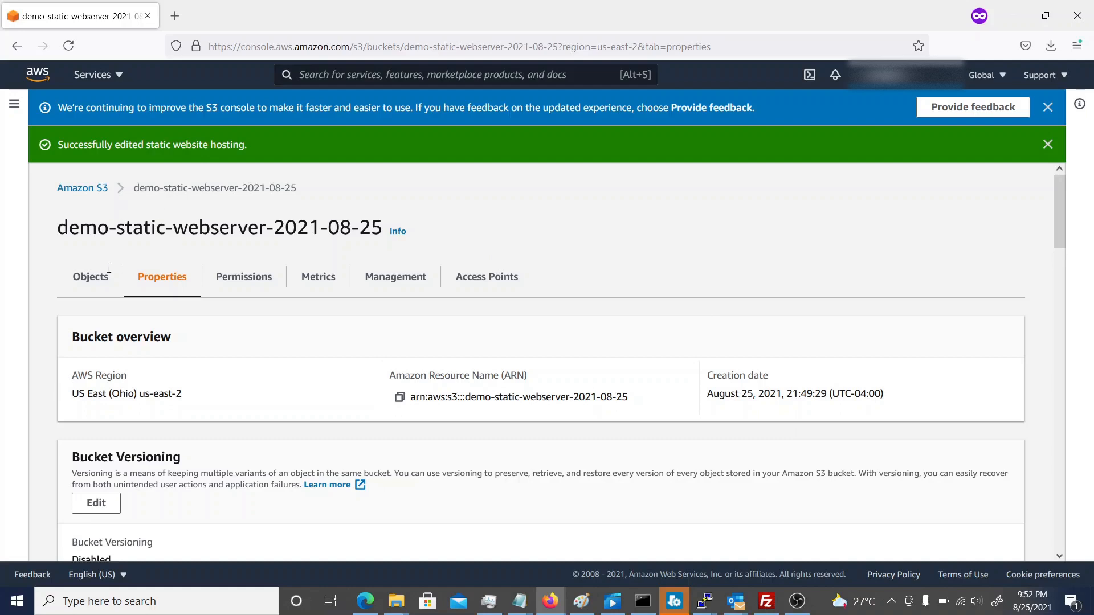
Make the index.html object in the bucket public and close the status page.
{"action": "left_click", "coordinate": [93, 283]}
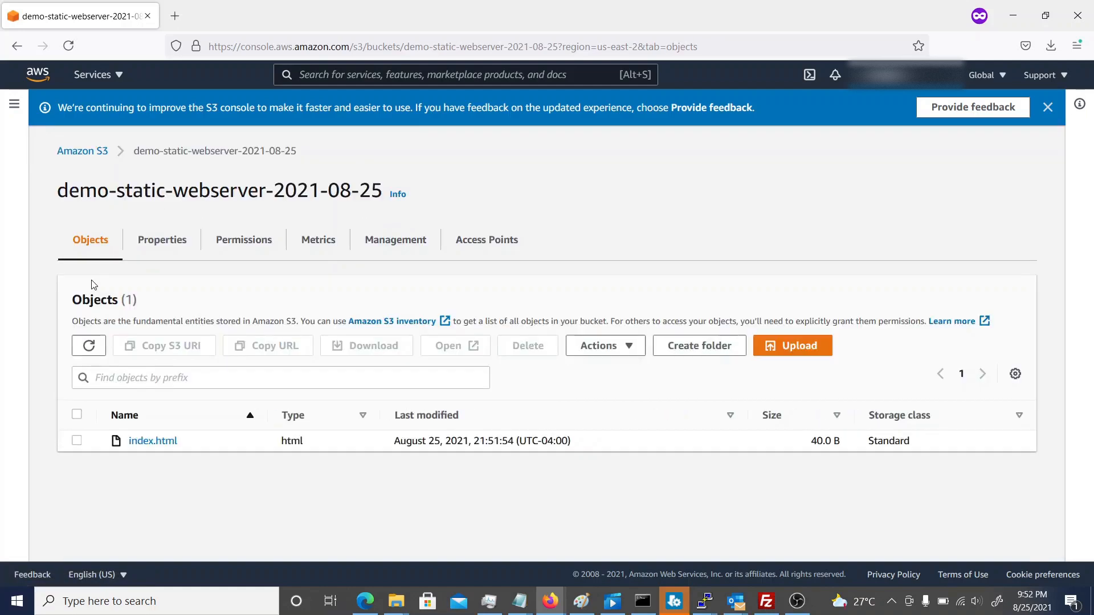
{"action": "left_click", "coordinate": [153, 442]}
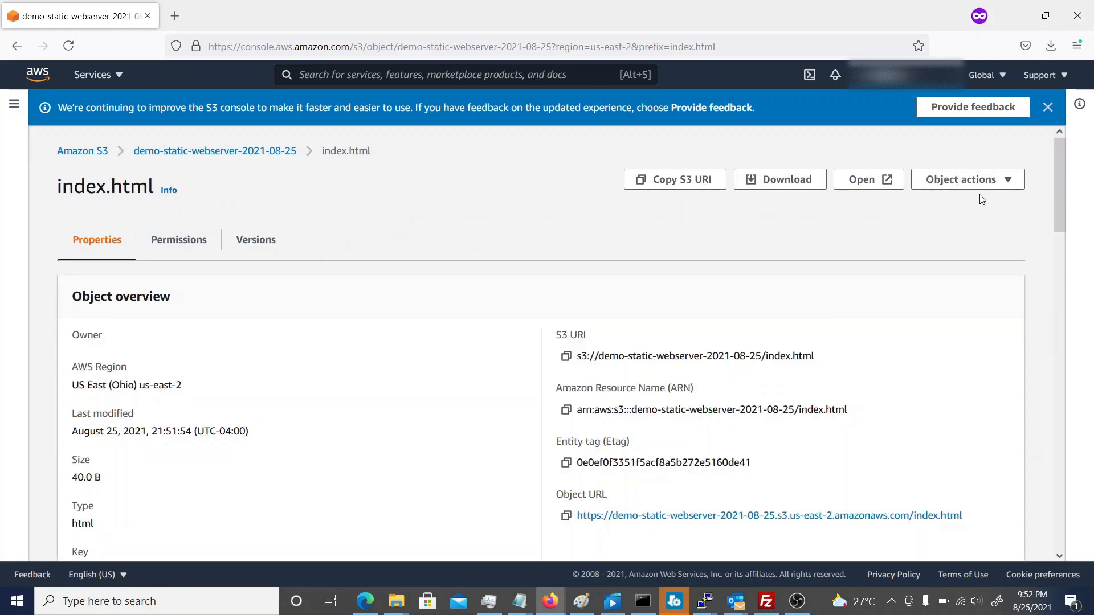
{"action": "left_click", "coordinate": [988, 181]}
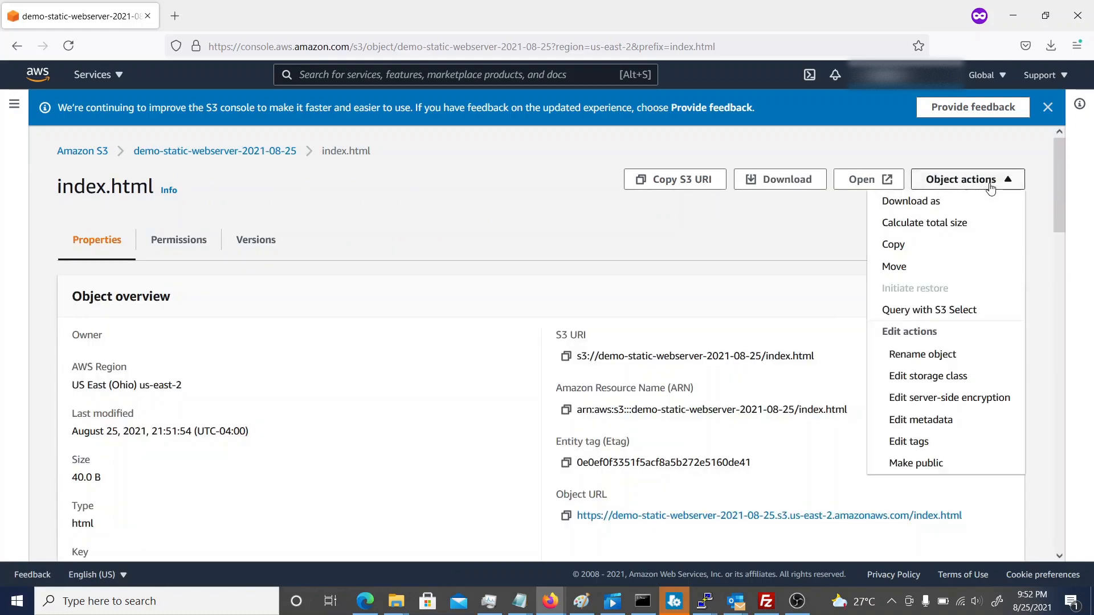
{"action": "left_click", "coordinate": [933, 468]}
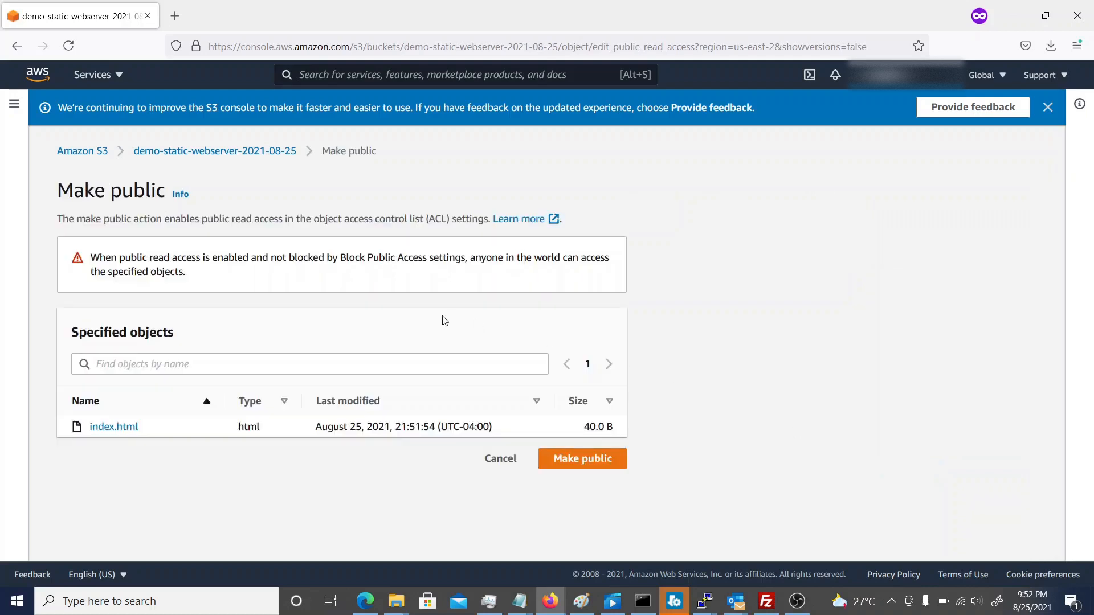
{"action": "left_click", "coordinate": [574, 461]}
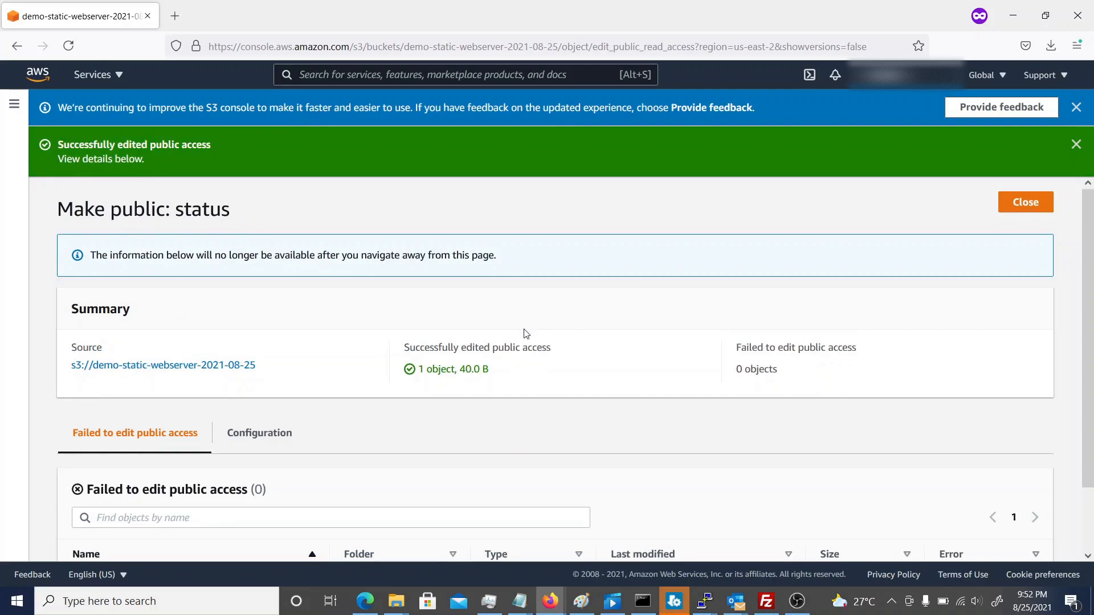
{"action": "scroll", "coordinate": [525, 333], "scroll_direction": "down", "scroll_amount": 3}
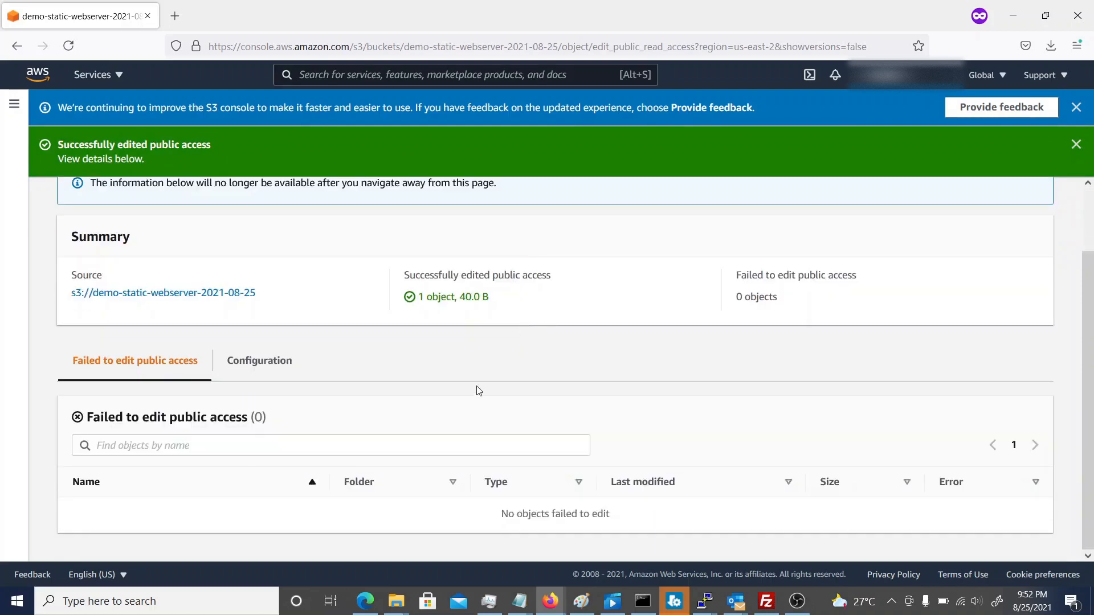
{"action": "scroll", "coordinate": [479, 391], "scroll_direction": "up", "scroll_amount": 3}
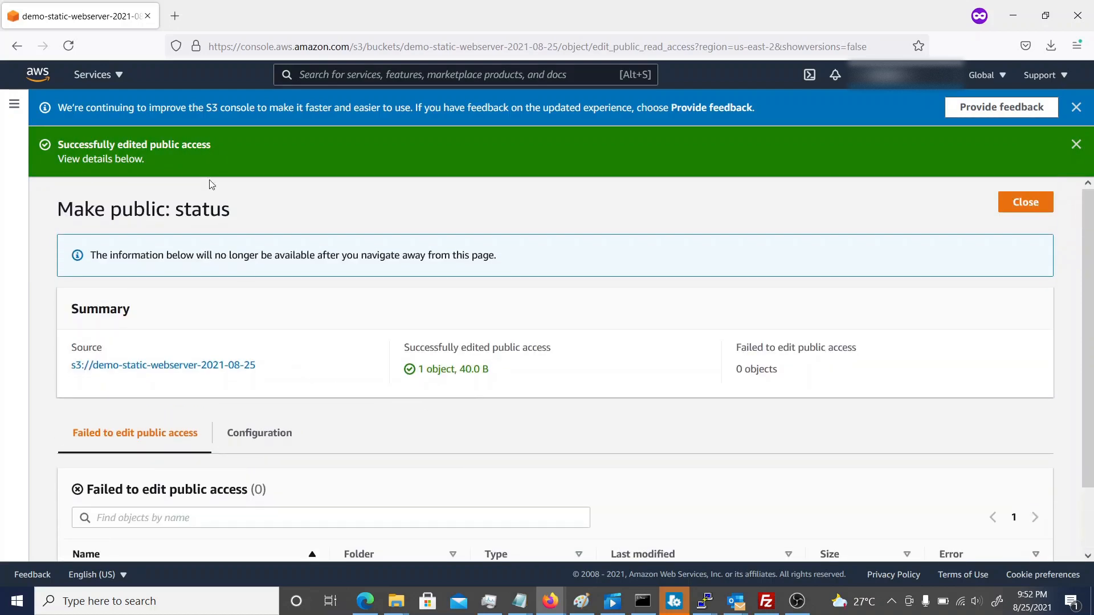
{"action": "left_click", "coordinate": [1022, 206]}
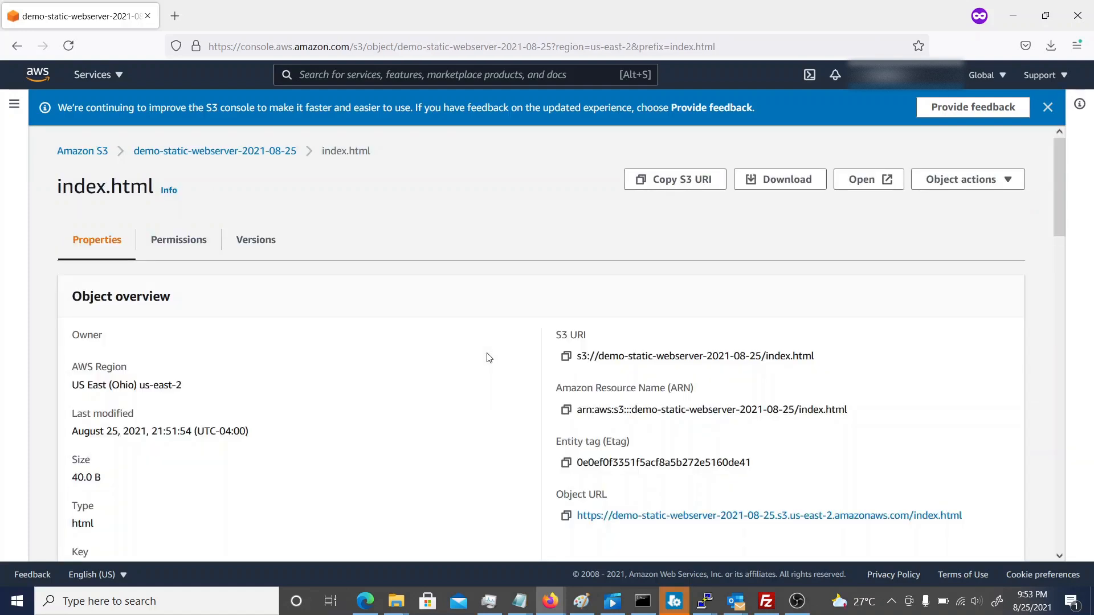
Open the object URL of index.html to view the page, and return to the object's details.
{"action": "scroll", "coordinate": [279, 375], "scroll_direction": "down", "scroll_amount": 2}
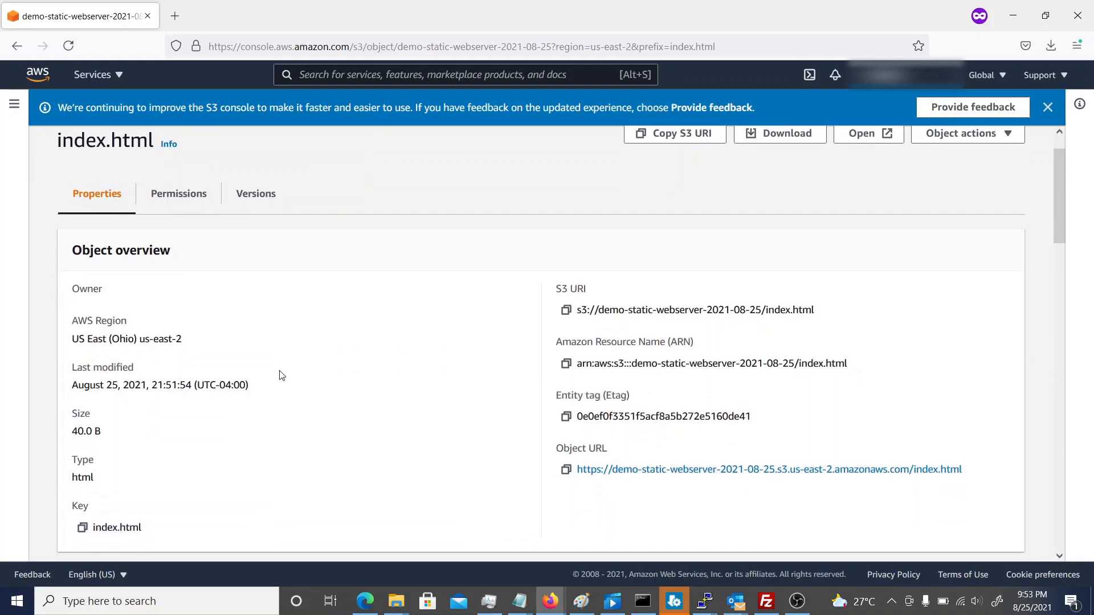
{"action": "scroll", "coordinate": [279, 376], "scroll_direction": "down", "scroll_amount": 1}
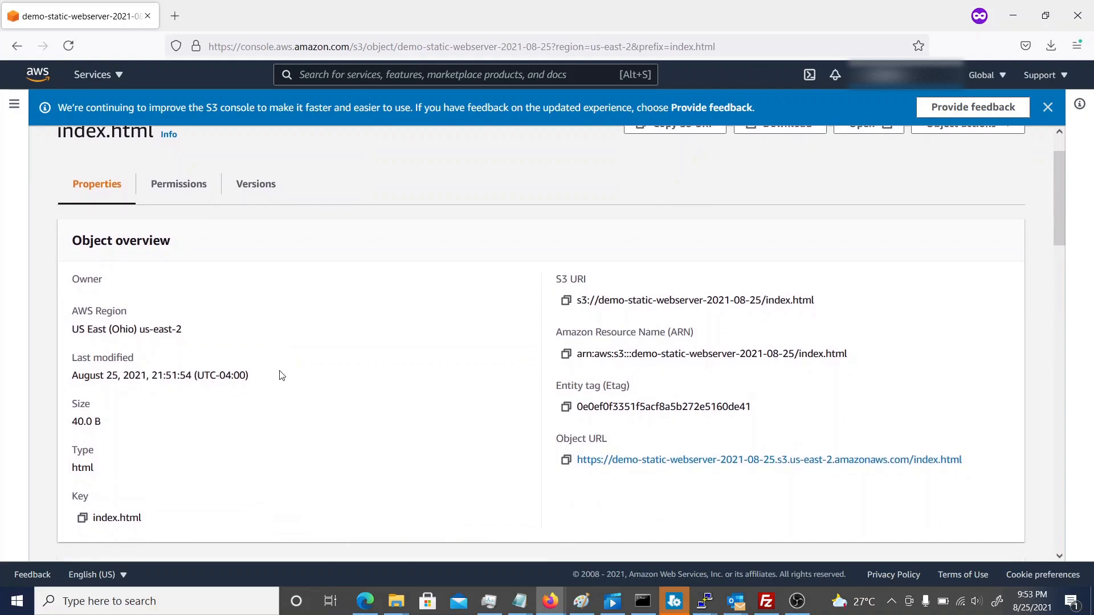
{"action": "left_click", "coordinate": [677, 459]}
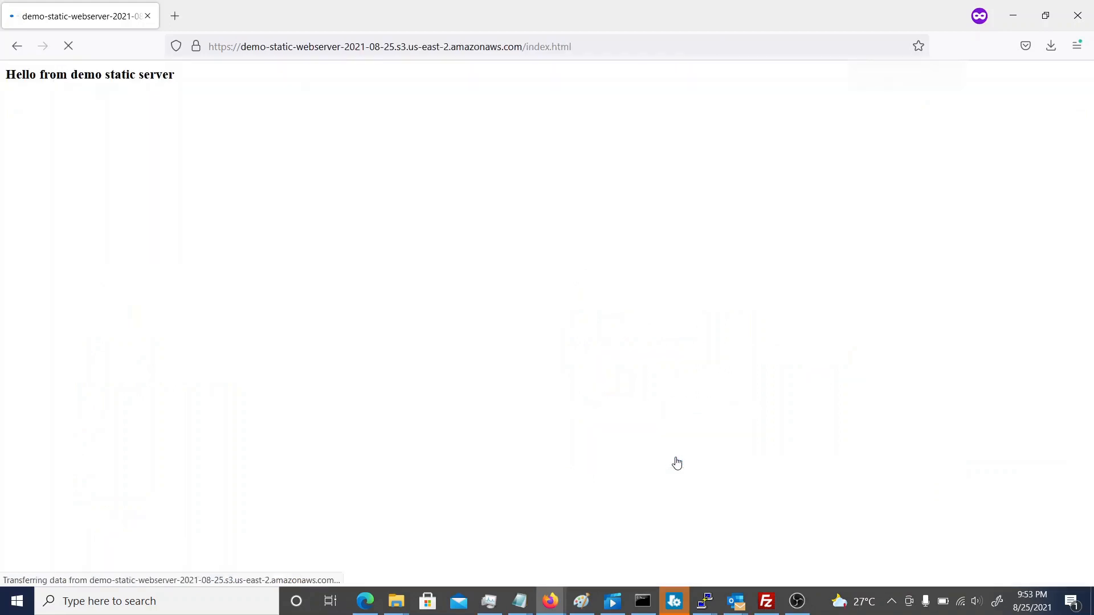
{"action": "left_click", "coordinate": [17, 46]}
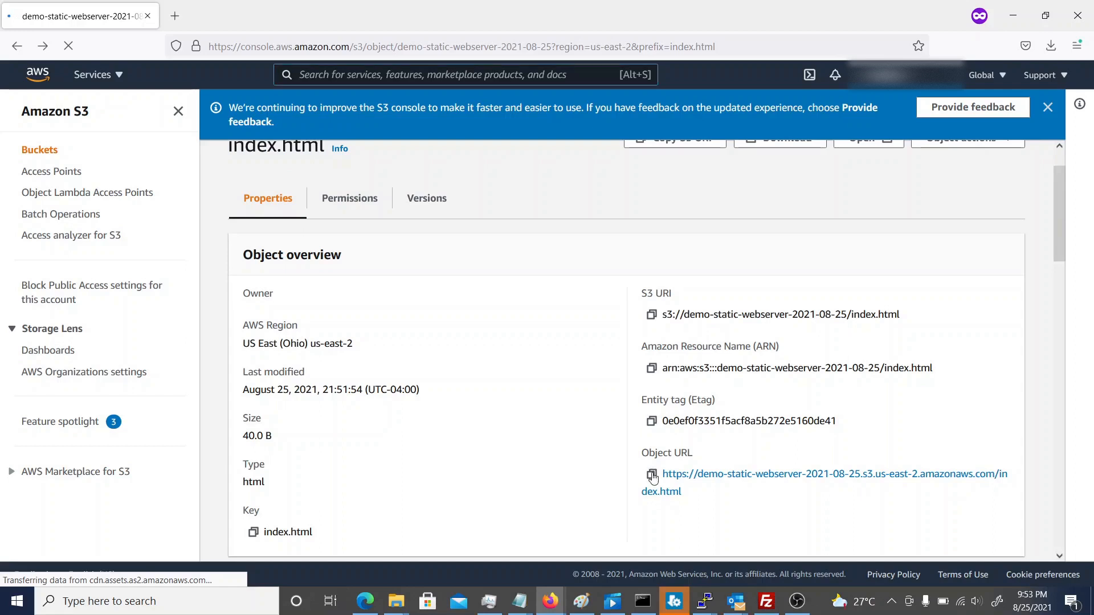
Copy the object URL of index.html, load it in a new browser tab without the index.html part, and close that tab.
{"action": "left_click", "coordinate": [652, 475]}
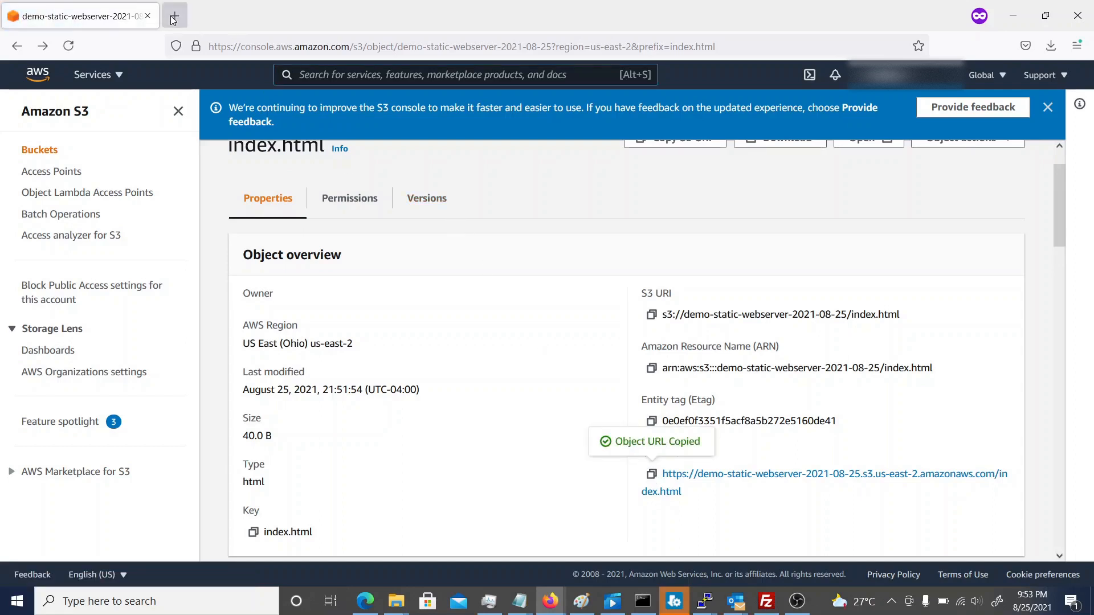
{"action": "left_click", "coordinate": [174, 20]}
{"action": "key", "text": "ctrl+v"}
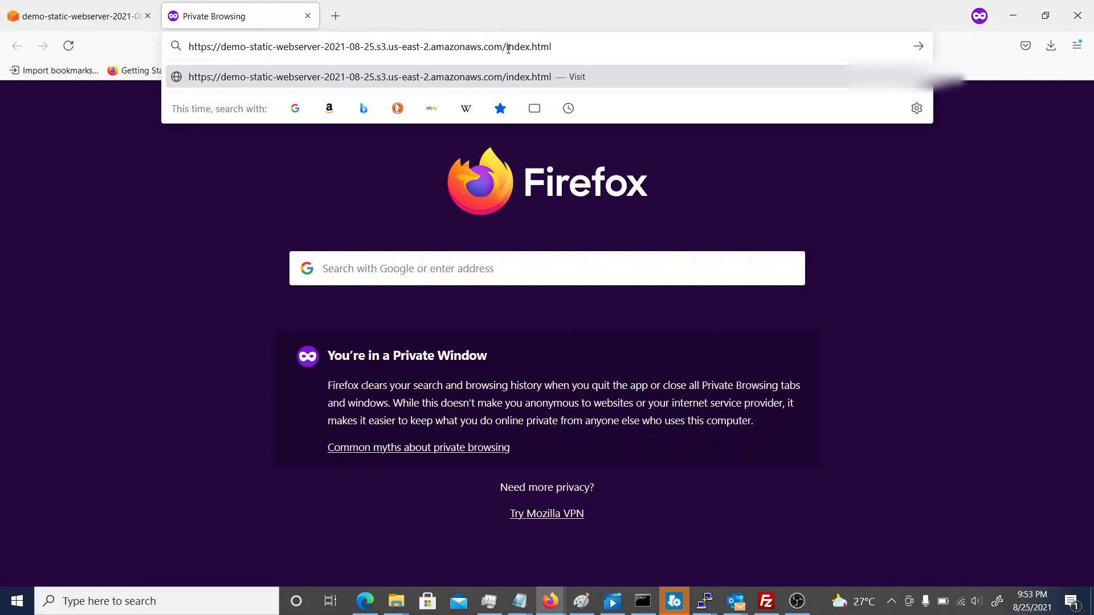
{"action": "left_click_drag", "start_coordinate": [507, 48], "coordinate": [554, 49]}
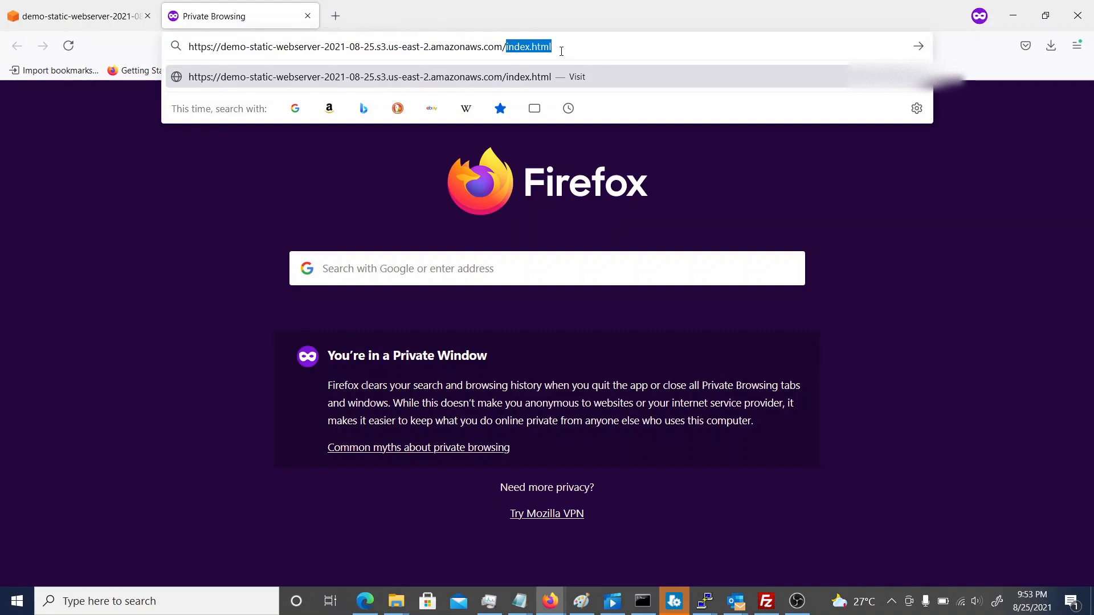
{"action": "key", "text": "BackSpace"}
{"action": "key", "text": "Return"}
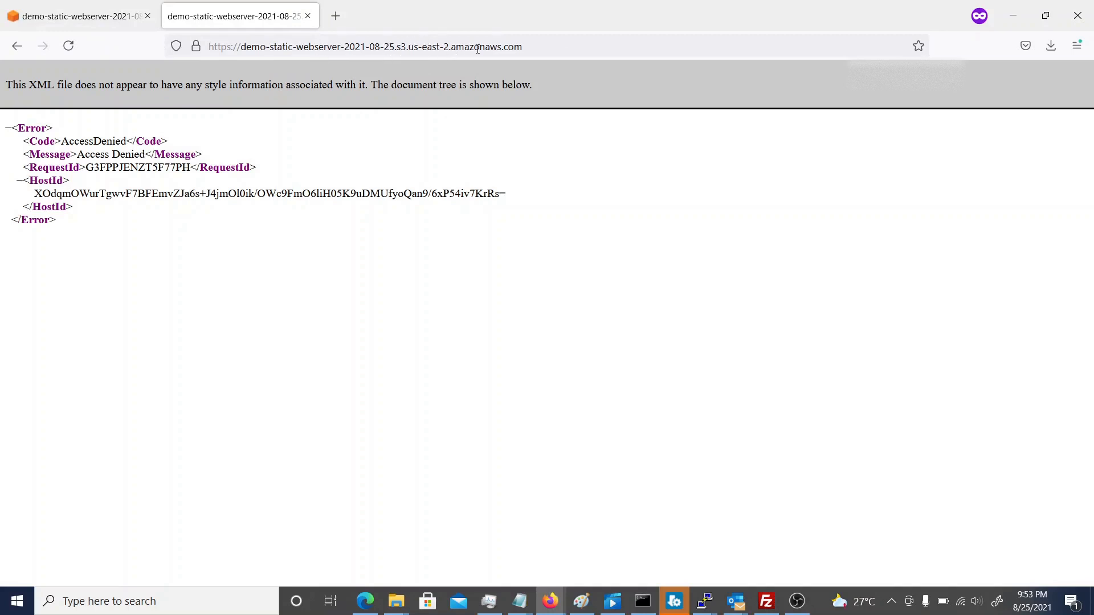
{"action": "left_click", "coordinate": [307, 19]}
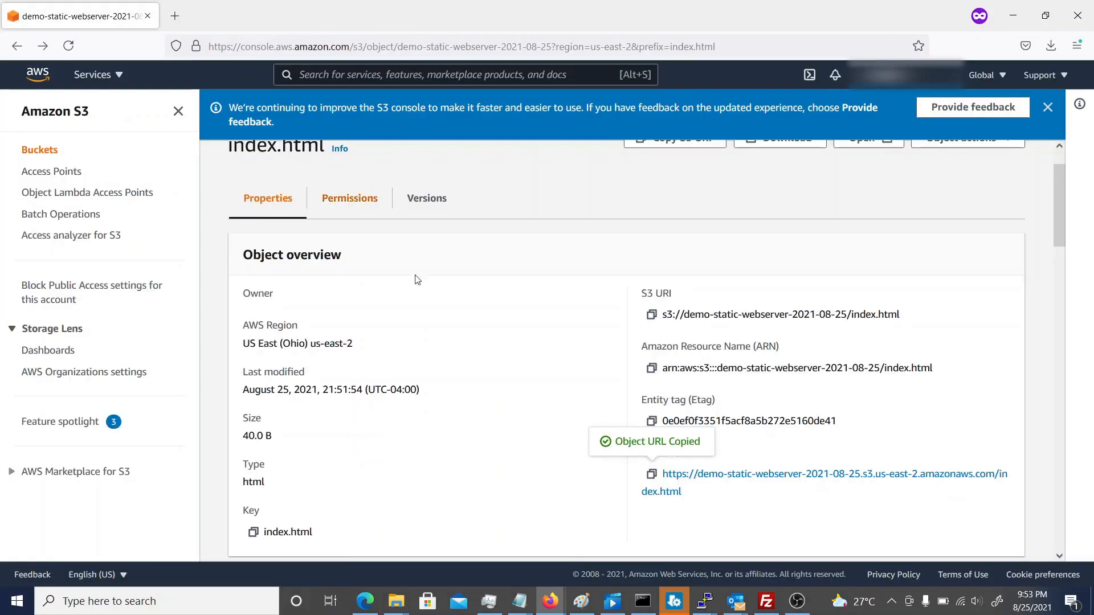
Examine the properties of the index.html object, including its management overview, storage class, tags and metadata.
{"action": "scroll", "coordinate": [480, 386], "scroll_direction": "down", "scroll_amount": 3}
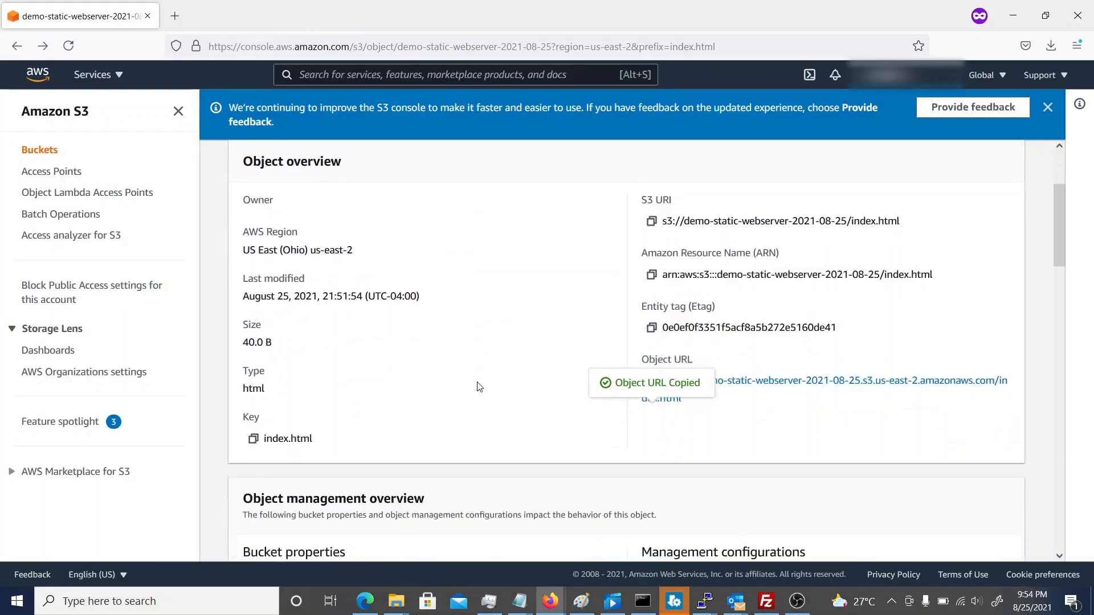
{"action": "scroll", "coordinate": [479, 387], "scroll_direction": "down", "scroll_amount": 5}
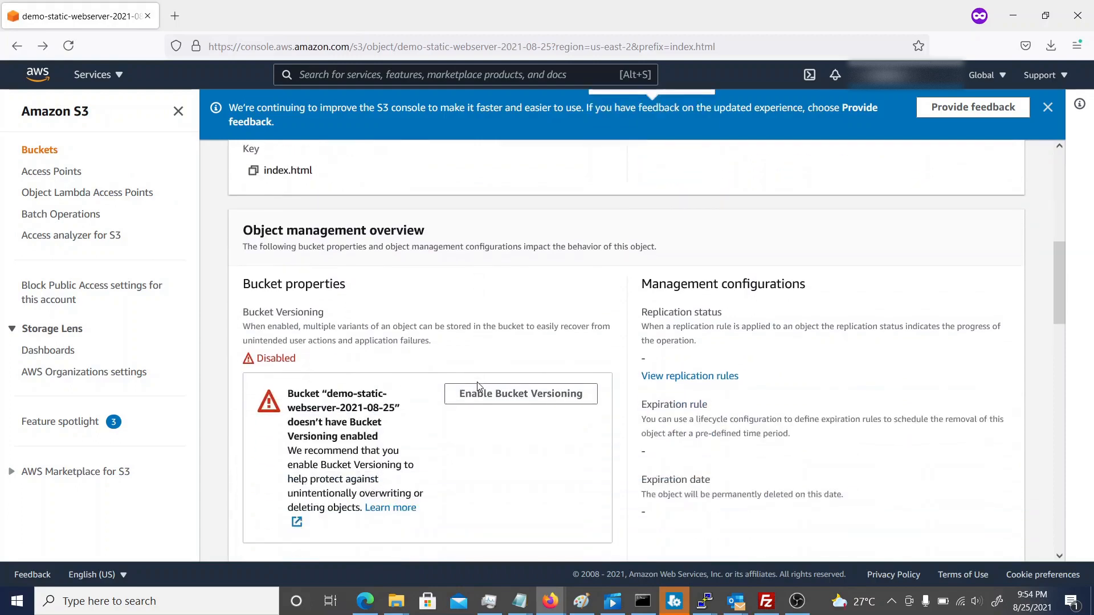
{"action": "scroll", "coordinate": [479, 387], "scroll_direction": "down", "scroll_amount": 2}
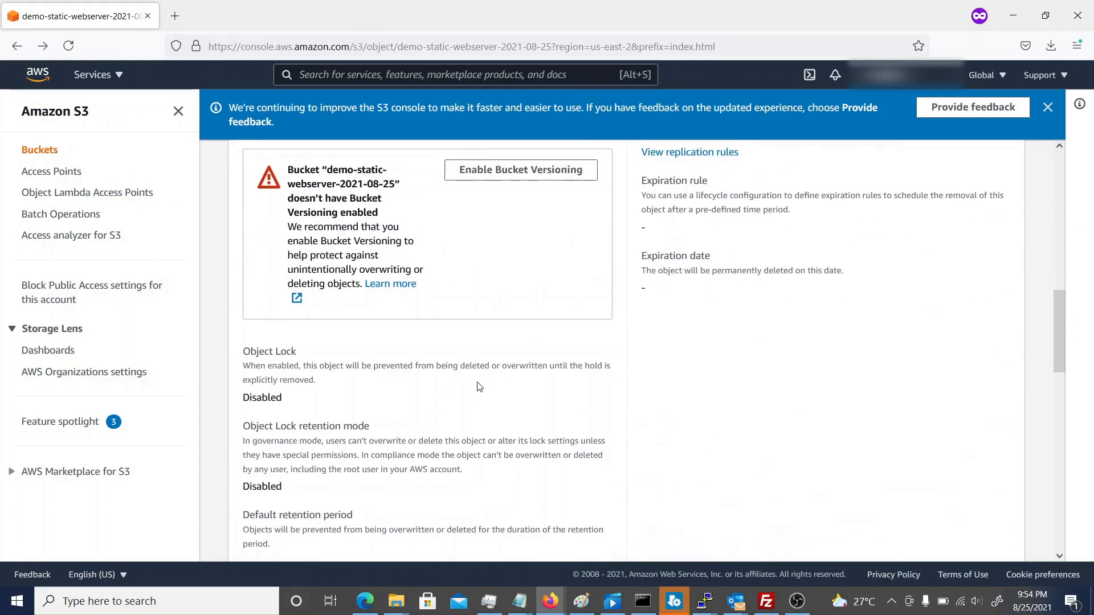
{"action": "scroll", "coordinate": [478, 382], "scroll_direction": "down", "scroll_amount": 10}
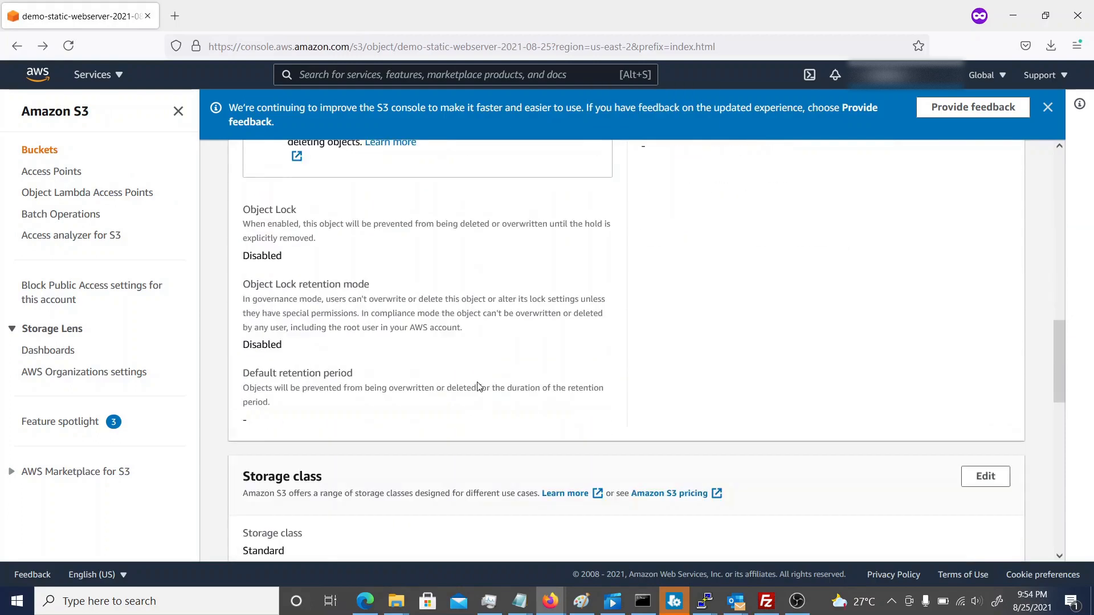
{"action": "scroll", "coordinate": [479, 387], "scroll_direction": "down", "scroll_amount": 6}
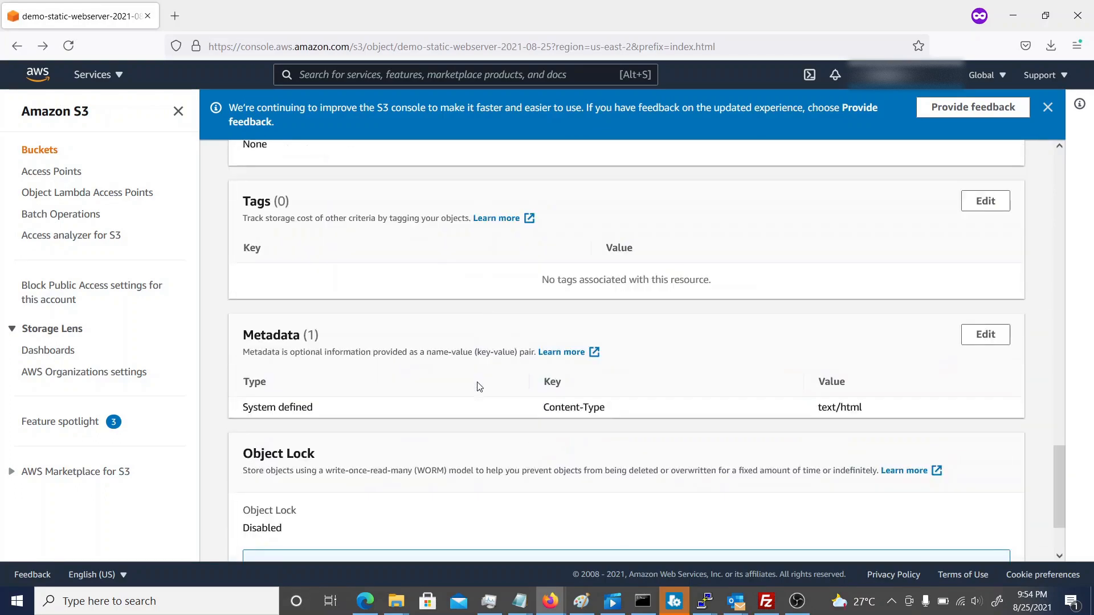
{"action": "scroll", "coordinate": [480, 387], "scroll_direction": "up", "scroll_amount": 3}
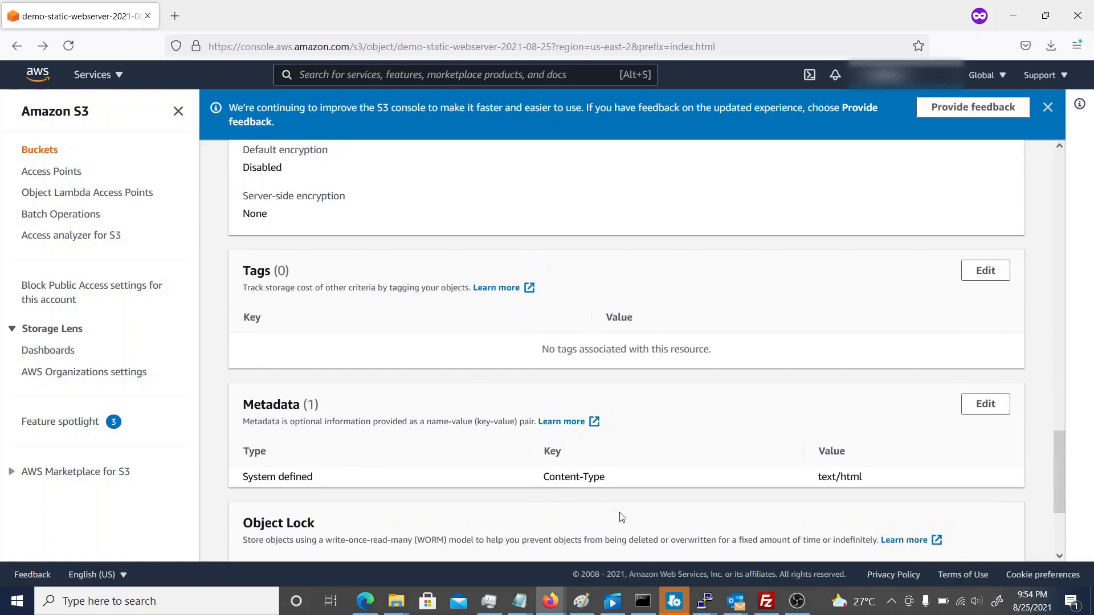
{"action": "scroll", "coordinate": [787, 498], "scroll_direction": "up", "scroll_amount": 3}
{"action": "scroll", "coordinate": [787, 497], "scroll_direction": "up", "scroll_amount": 15}
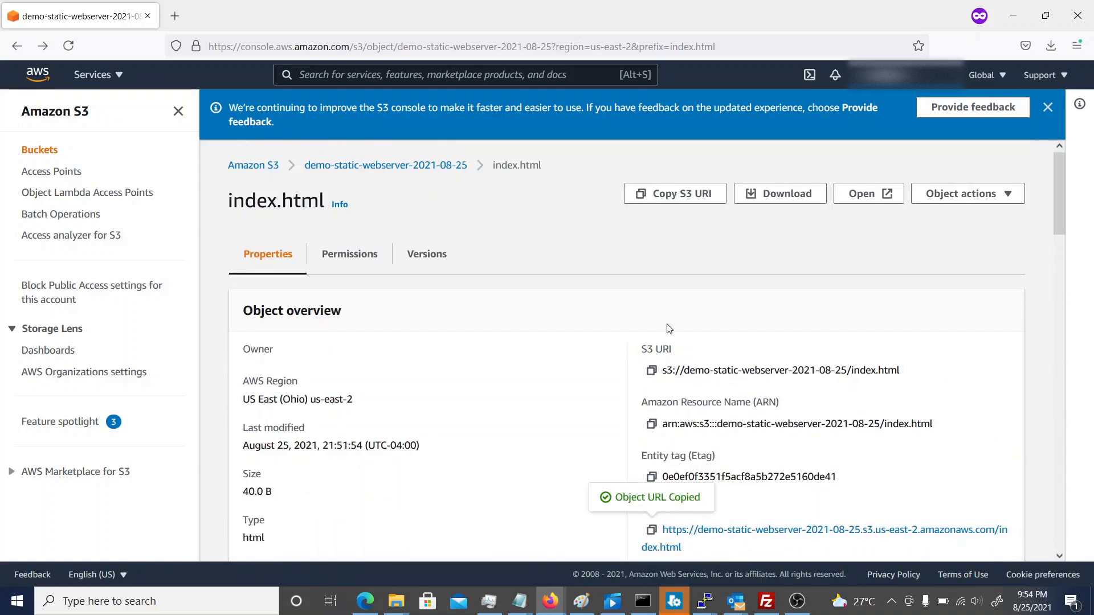
Open the access control list of the demo-static-webserver-2021-08-25 bucket for editing from the bucket's permissions.
{"action": "left_click", "coordinate": [390, 171]}
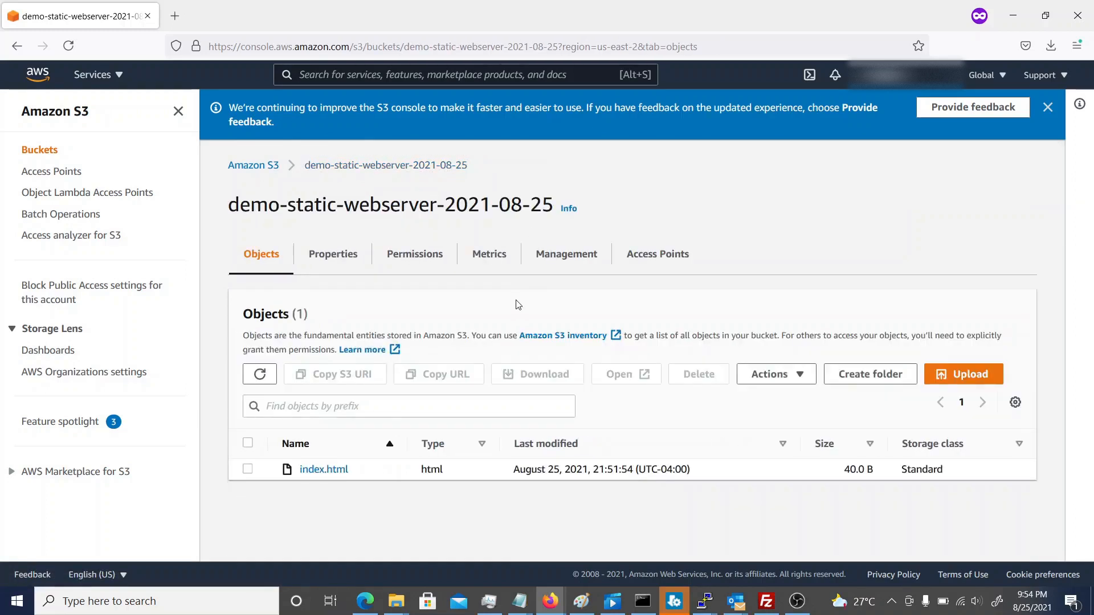
{"action": "left_click", "coordinate": [415, 261]}
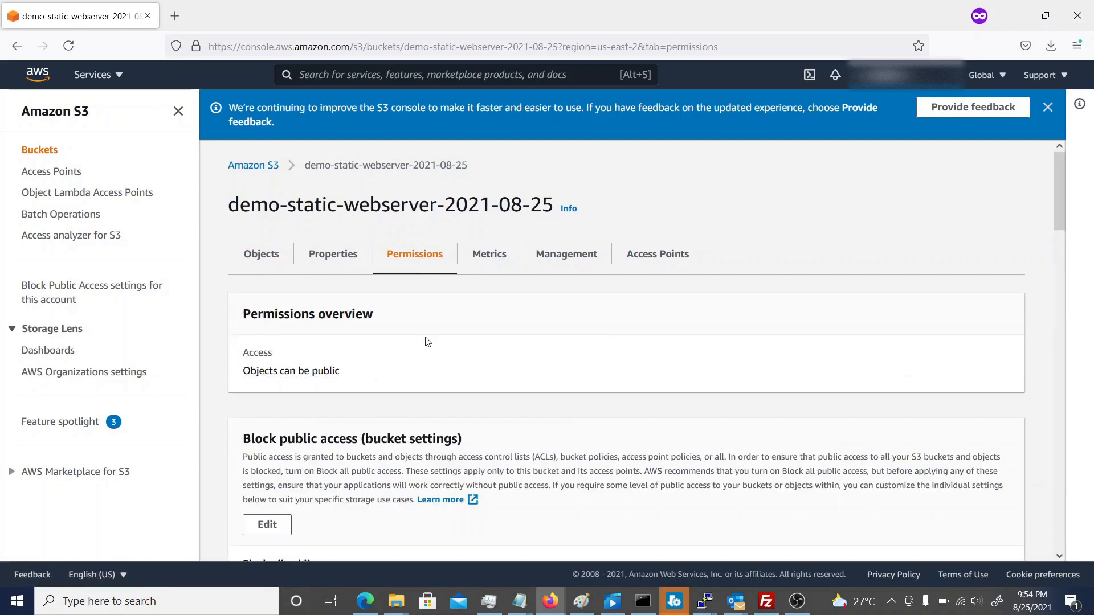
{"action": "scroll", "coordinate": [419, 350], "scroll_direction": "down", "scroll_amount": 8}
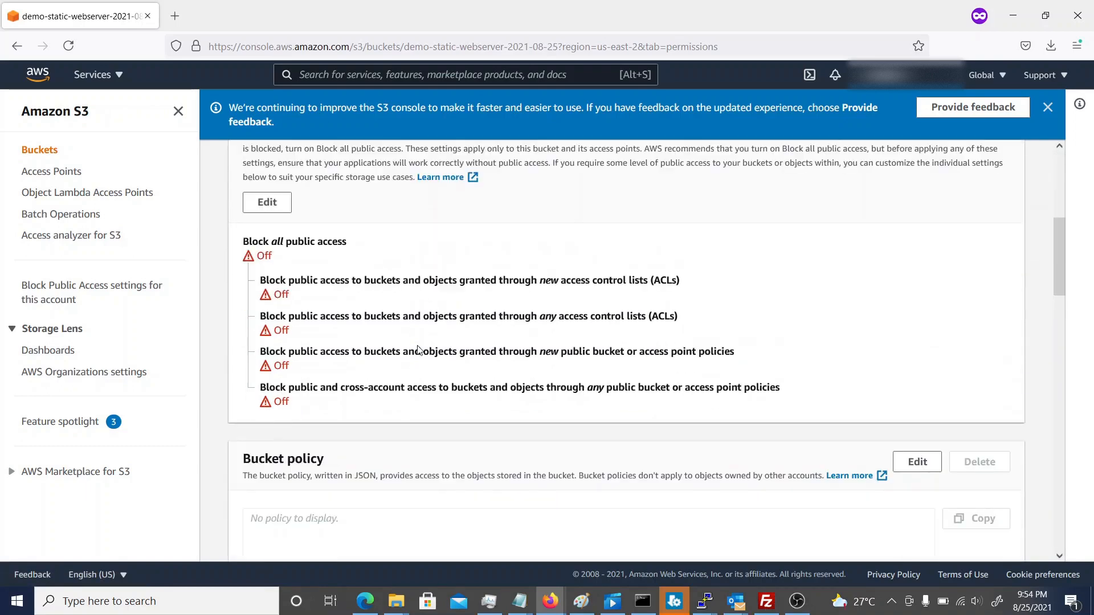
{"action": "scroll", "coordinate": [419, 350], "scroll_direction": "down", "scroll_amount": 1}
{"action": "scroll", "coordinate": [420, 350], "scroll_direction": "down", "scroll_amount": 6}
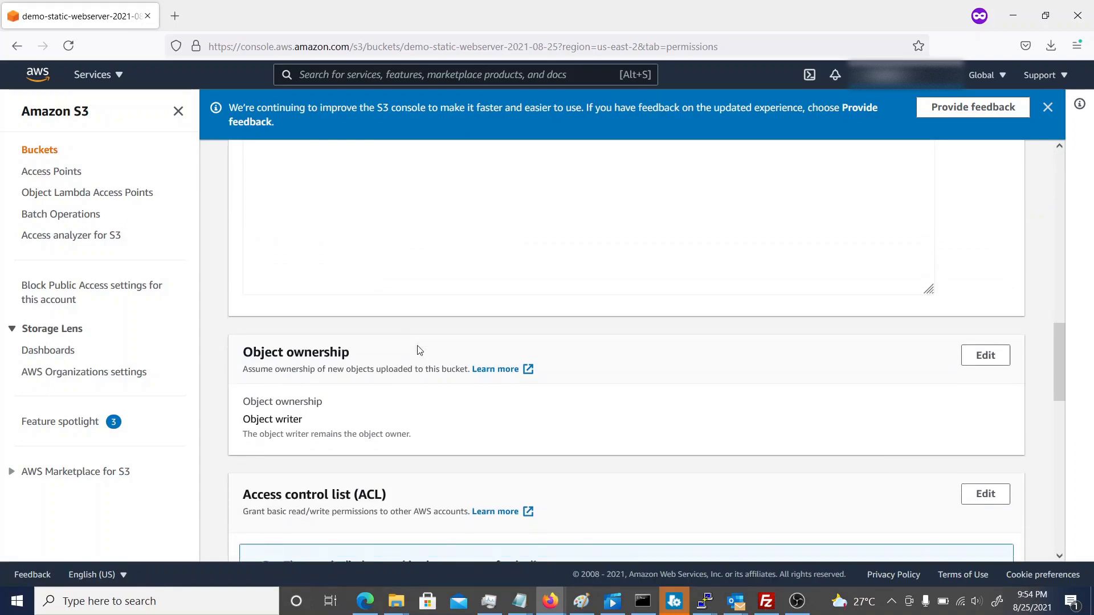
{"action": "scroll", "coordinate": [420, 350], "scroll_direction": "down", "scroll_amount": 1}
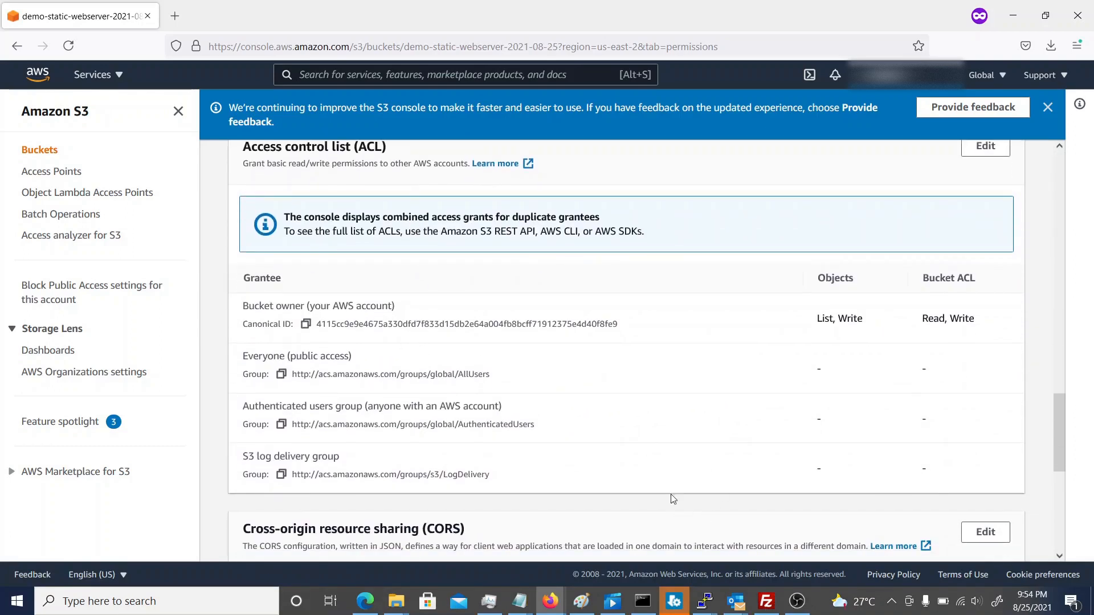
{"action": "left_click", "coordinate": [987, 149]}
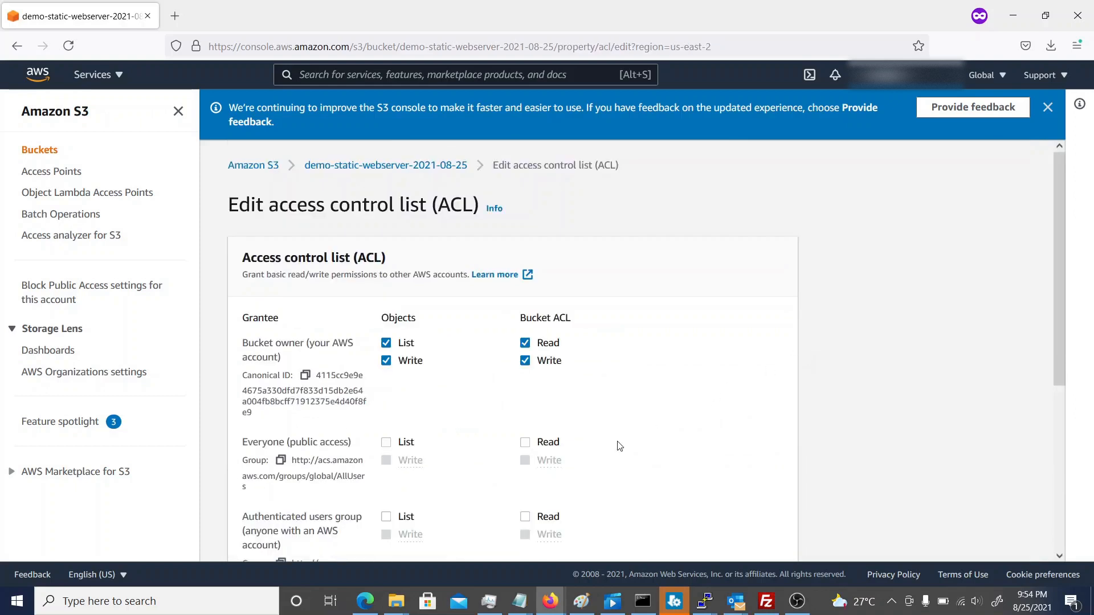
Grant Everyone (public access) the List permission on the bucket's objects, acknowledge the effects and save the changes.
{"action": "left_click", "coordinate": [387, 443]}
{"action": "scroll", "coordinate": [588, 493], "scroll_direction": "down", "scroll_amount": 4}
{"action": "scroll", "coordinate": [592, 495], "scroll_direction": "up", "scroll_amount": 1}
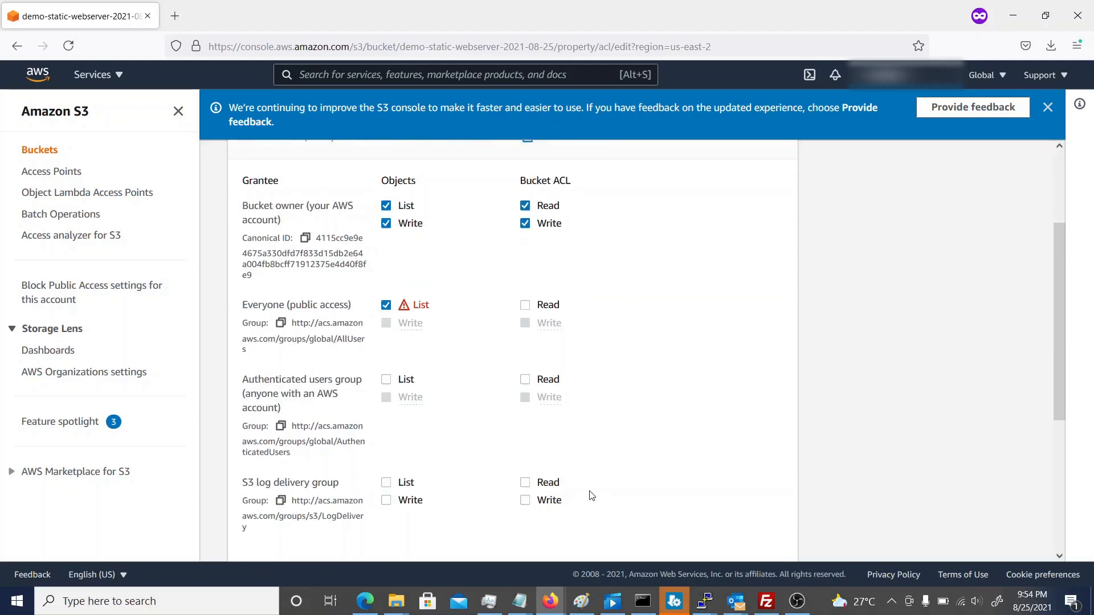
{"action": "scroll", "coordinate": [592, 495], "scroll_direction": "down", "scroll_amount": 4}
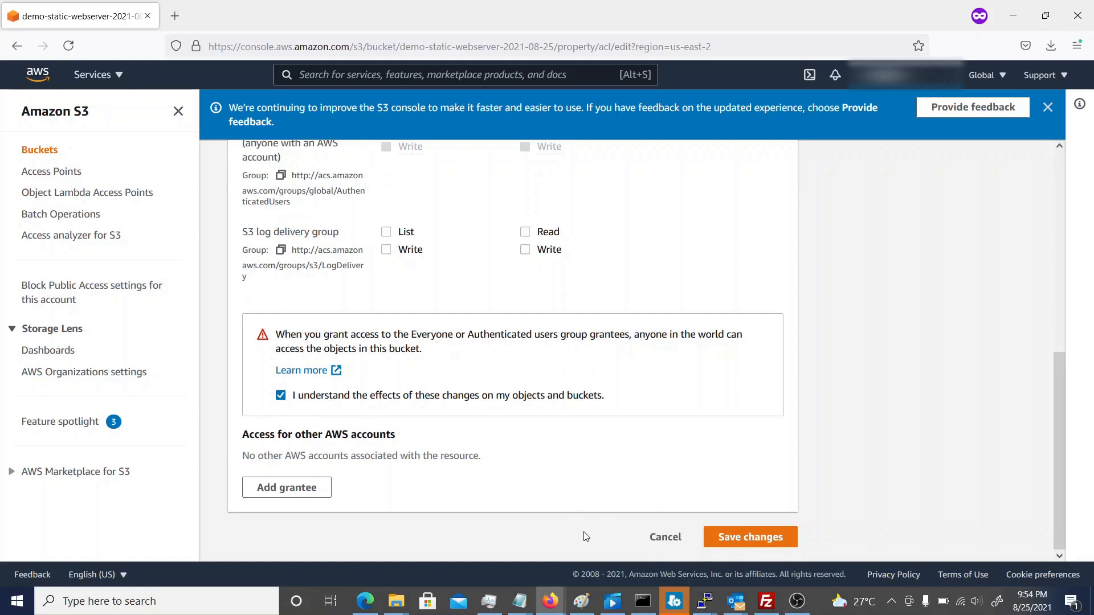
{"action": "left_click", "coordinate": [762, 546]}
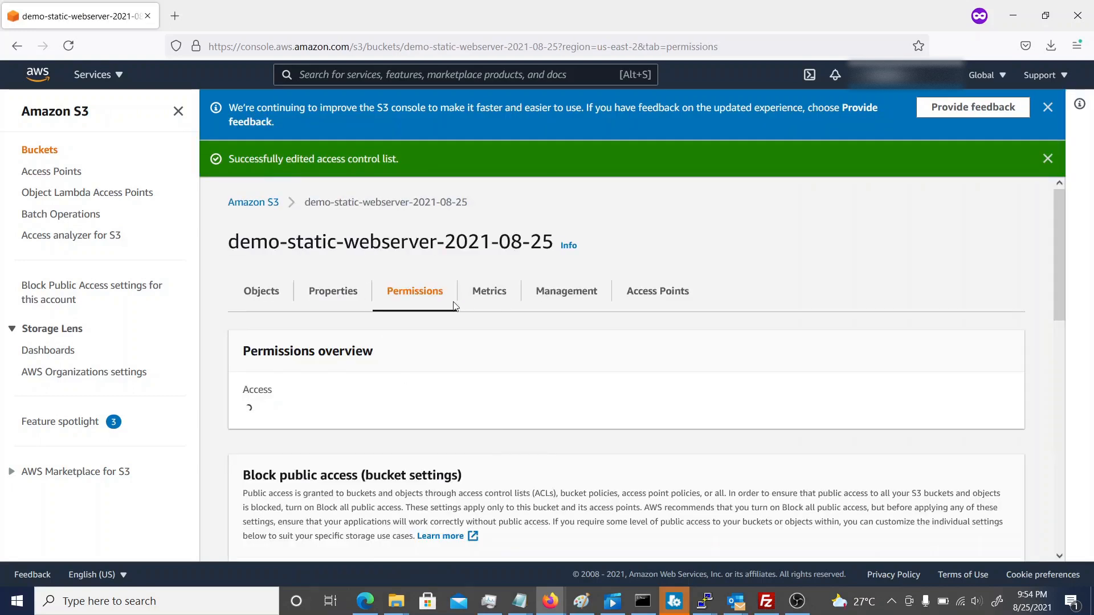
Load the copied object URL in a new browser tab with index.html removed to test the bucket's root address.
{"action": "left_click", "coordinate": [176, 18]}
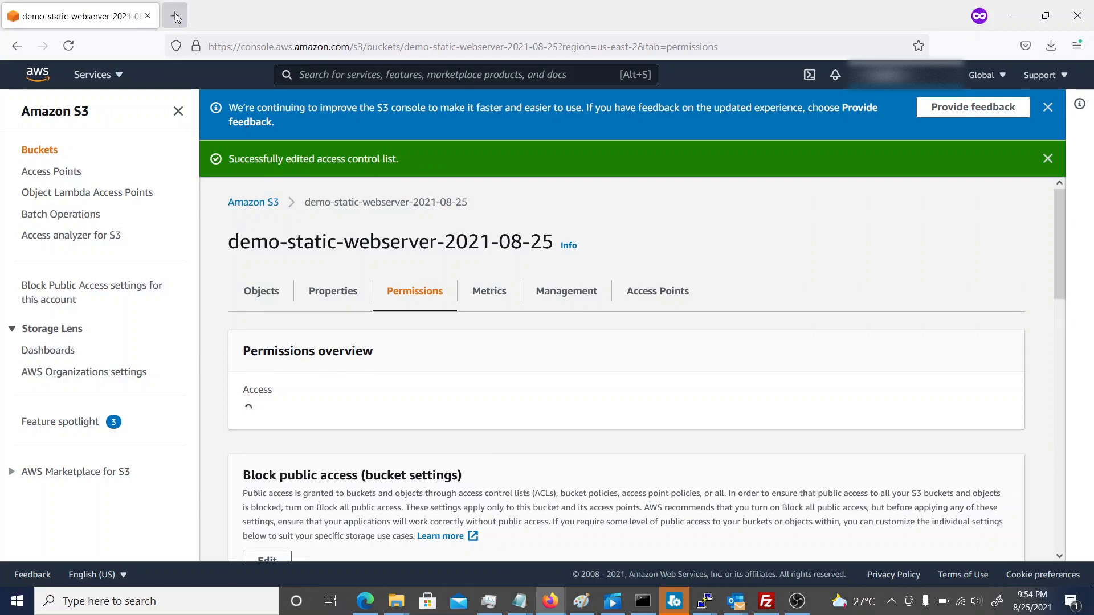
{"action": "type", "text": "https://demo-static-webserver-2021-08-25.s3.us-east-2.amazonaws.com/index.html"}
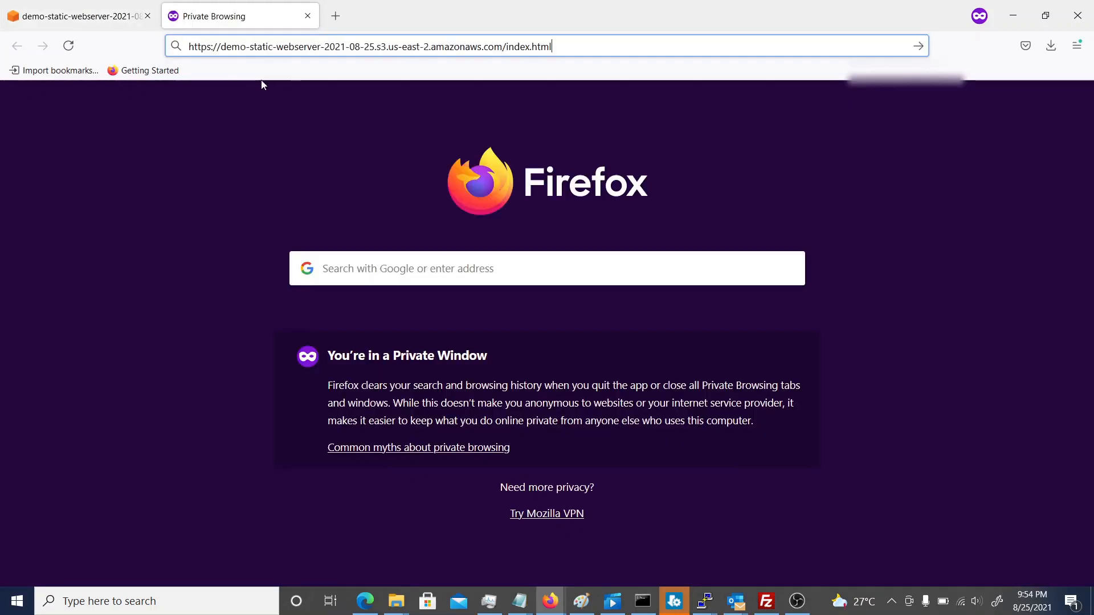
{"action": "key", "text": "BackSpace"}
{"action": "key", "text": "BackSpace"}
{"action": "key", "text": "BackSpace"}
{"action": "key", "text": "BackSpace"}
{"action": "key", "text": "BackSpace"}
{"action": "key", "text": "BackSpace"}
{"action": "key", "text": "BackSpace"}
{"action": "key", "text": "BackSpace"}
{"action": "key", "text": "BackSpace"}
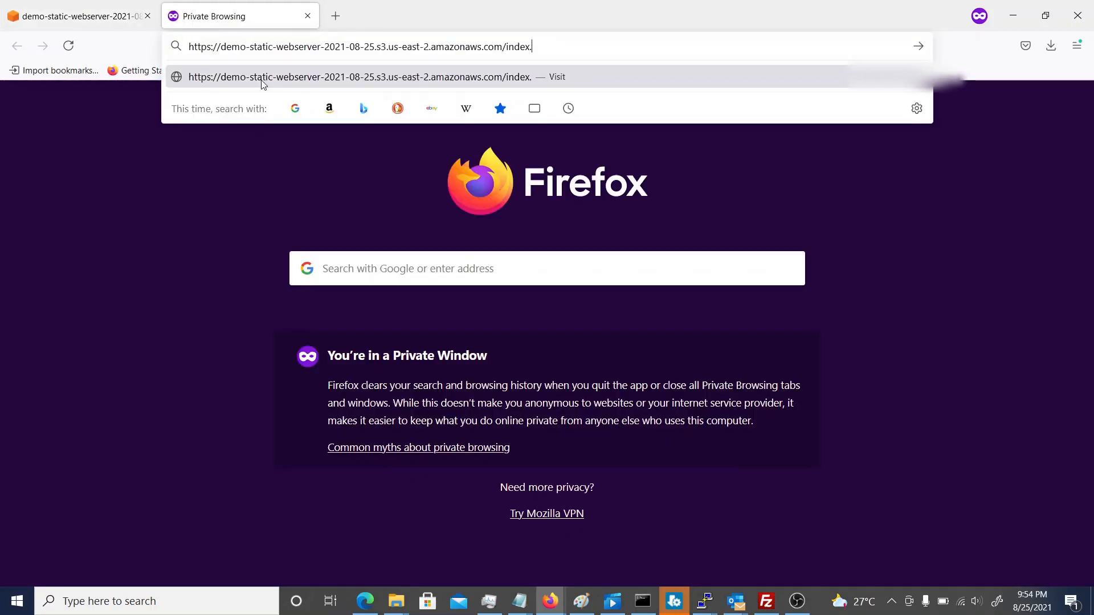
{"action": "key", "text": "BackSpace"}
{"action": "key", "text": "Return"}
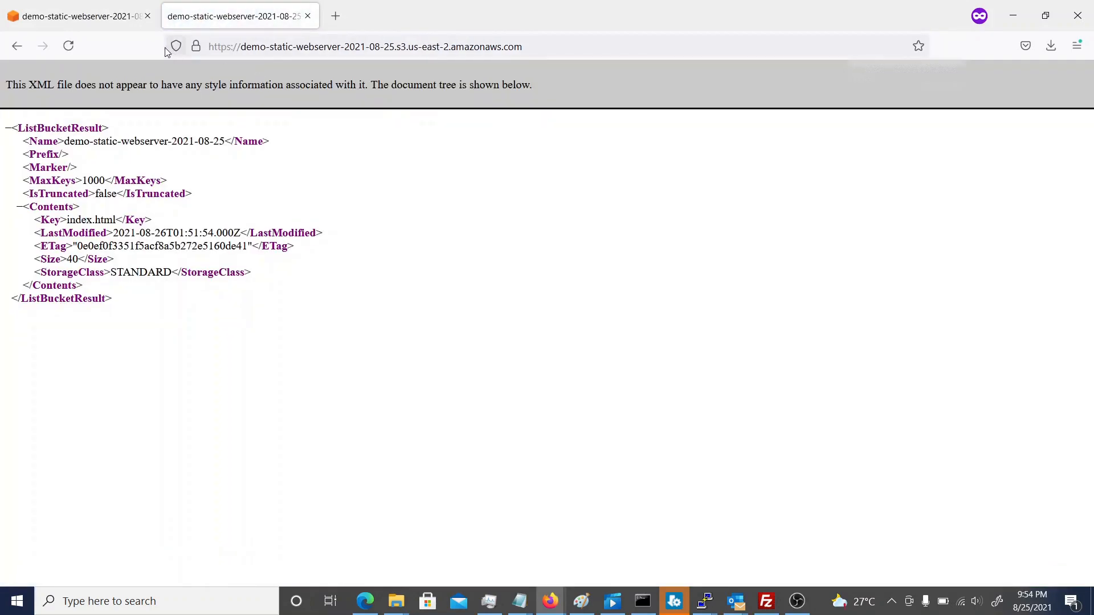
Return to the S3 console and view the permissions of the index.html object in the bucket.
{"action": "left_click", "coordinate": [125, 19]}
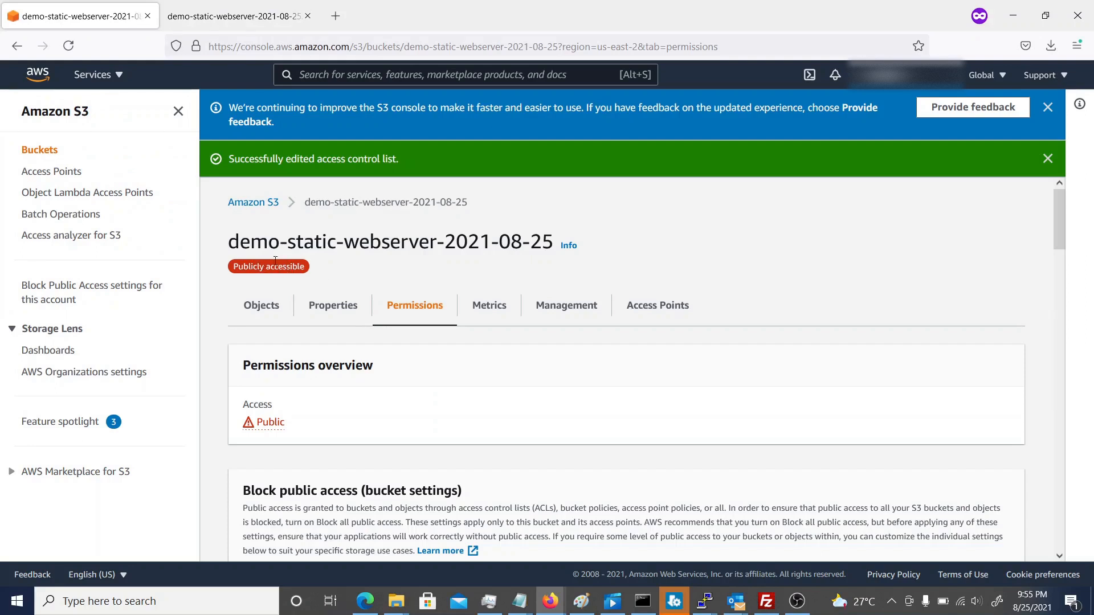
{"action": "scroll", "coordinate": [431, 358], "scroll_direction": "down", "scroll_amount": 1}
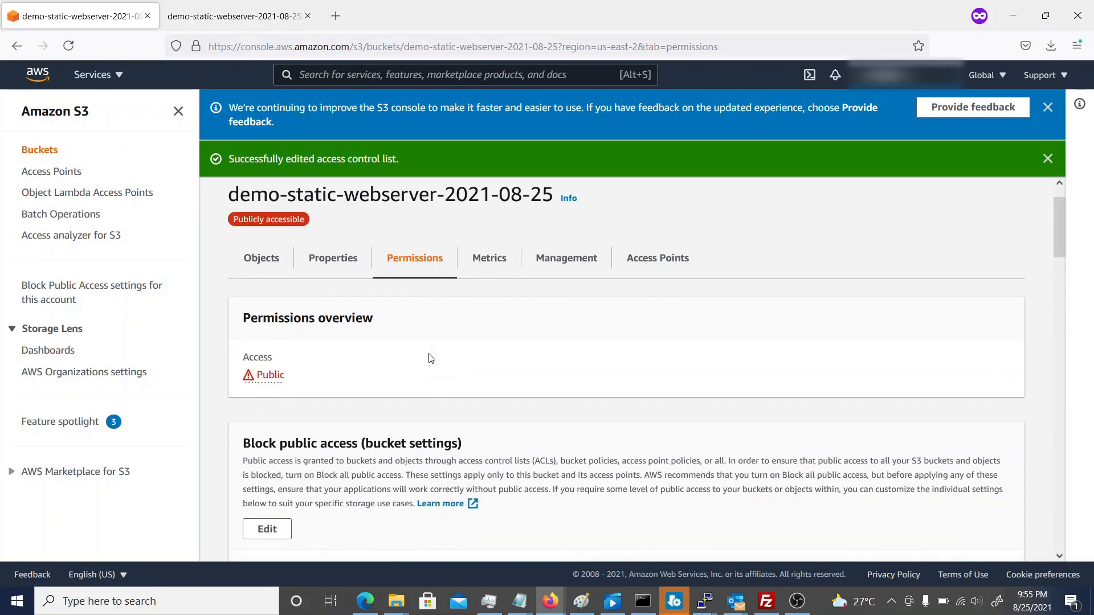
{"action": "left_click", "coordinate": [273, 275]}
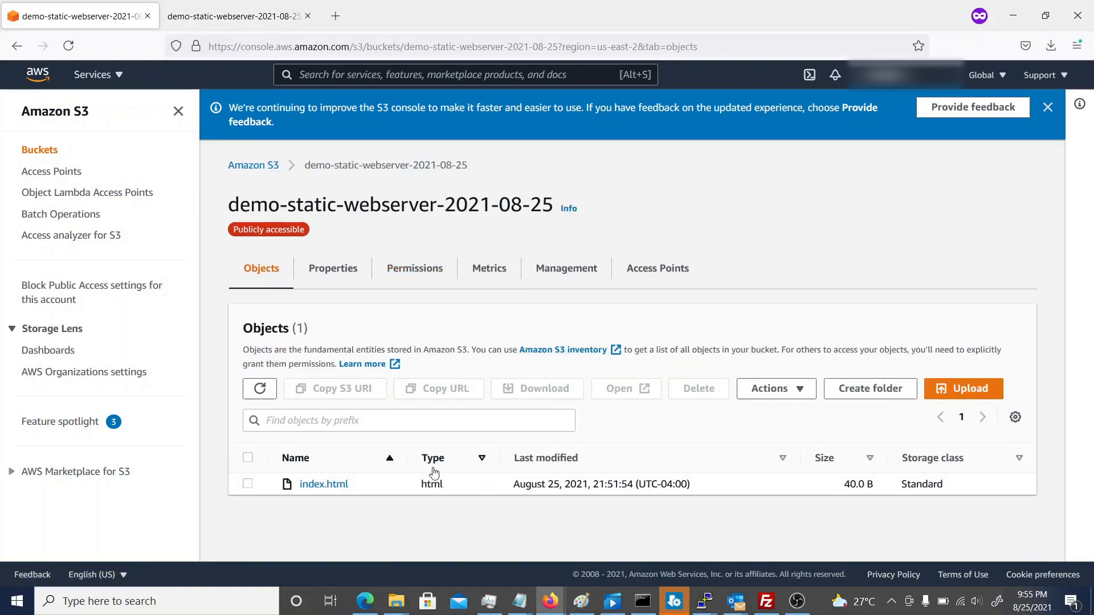
{"action": "left_click", "coordinate": [325, 485]}
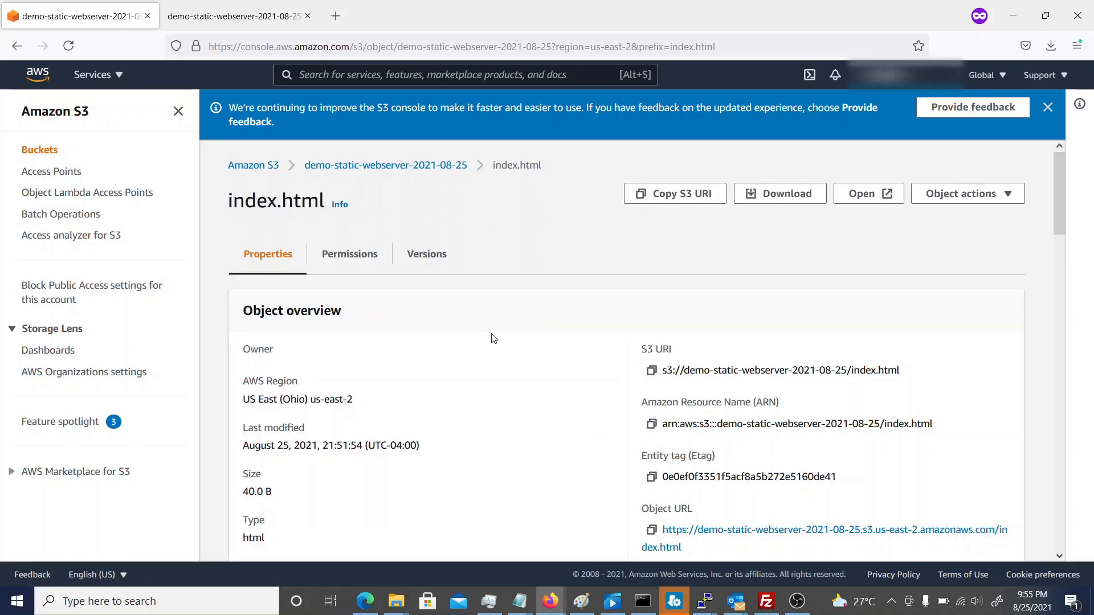
{"action": "left_click", "coordinate": [346, 255]}
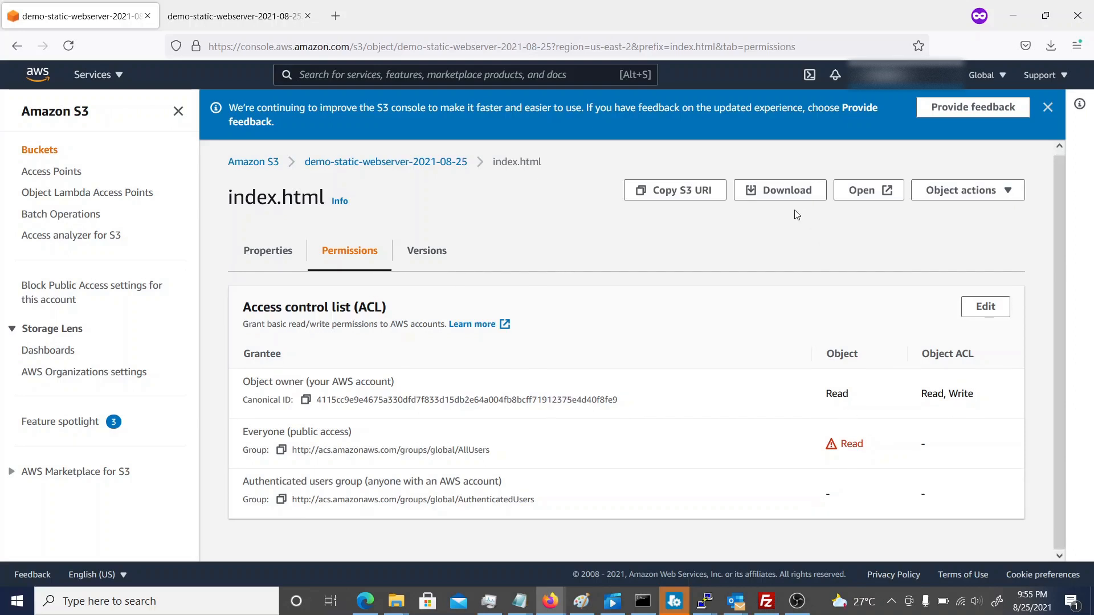
Open the bucket website endpoint from the bucket's static website hosting properties and check the loaded page's connection security.
{"action": "left_click", "coordinate": [380, 163]}
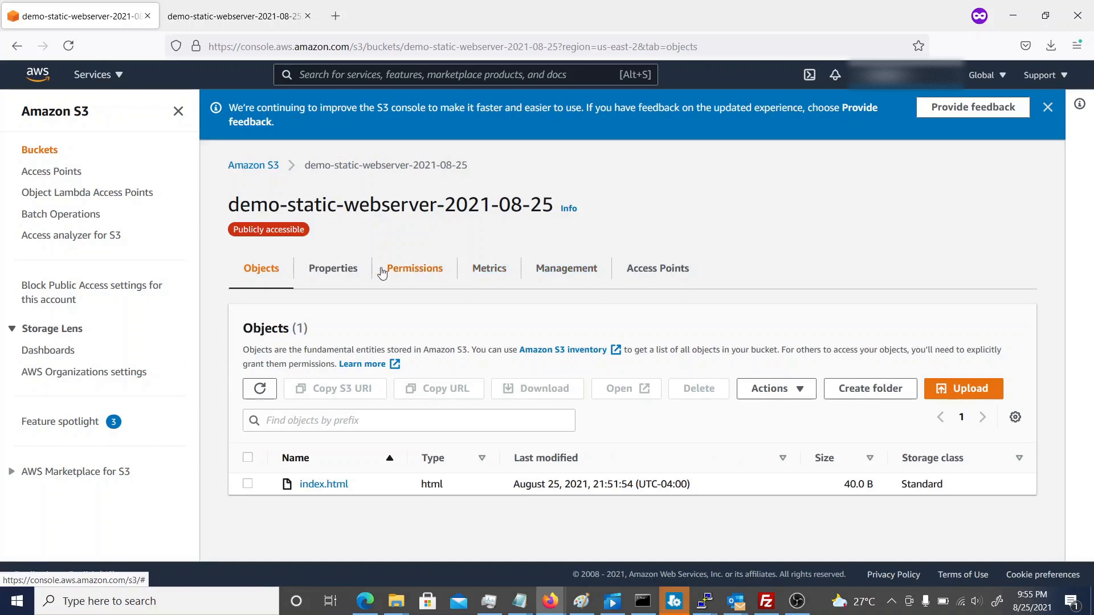
{"action": "left_click", "coordinate": [343, 276]}
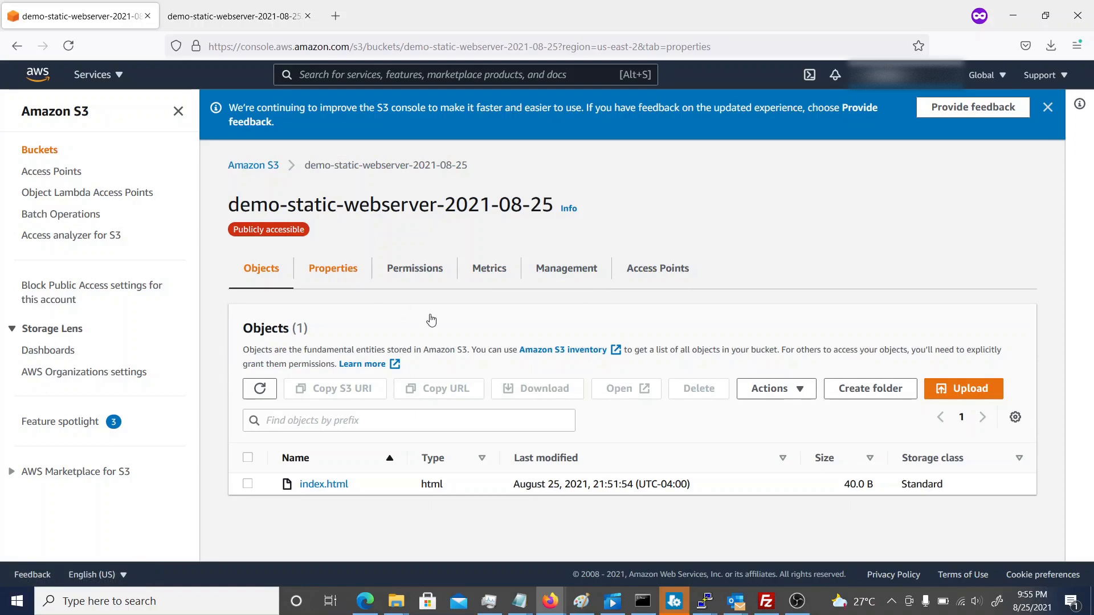
{"action": "scroll", "coordinate": [432, 319], "scroll_direction": "down", "scroll_amount": 15}
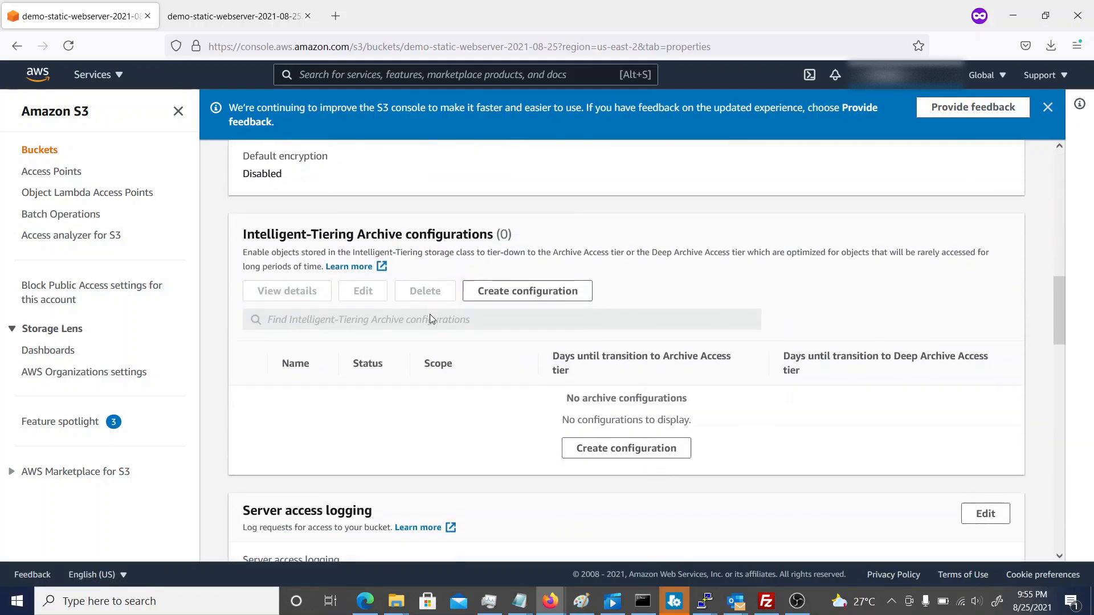
{"action": "scroll", "coordinate": [432, 319], "scroll_direction": "down", "scroll_amount": 10}
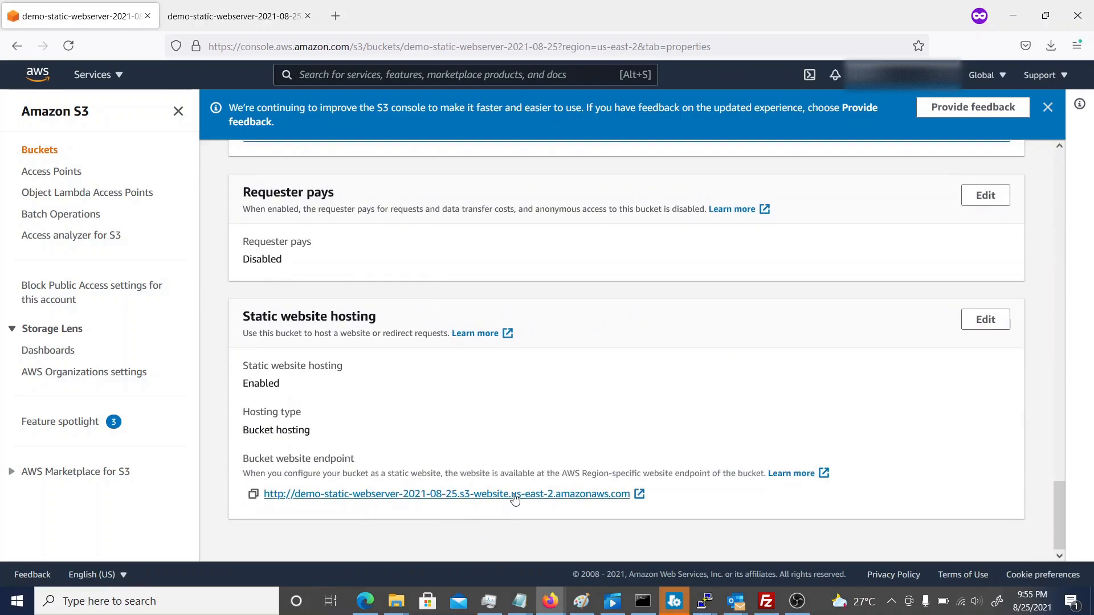
{"action": "left_click", "coordinate": [637, 495]}
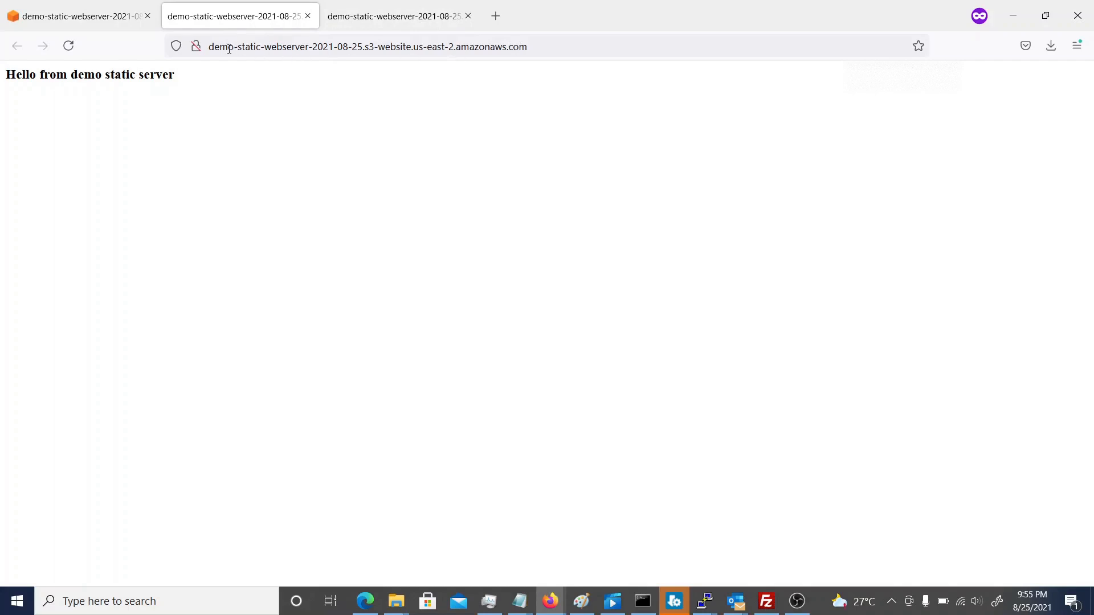
{"action": "left_click", "coordinate": [196, 46]}
{"action": "left_click", "coordinate": [195, 49]}
{"action": "left_click", "coordinate": [800, 608]}
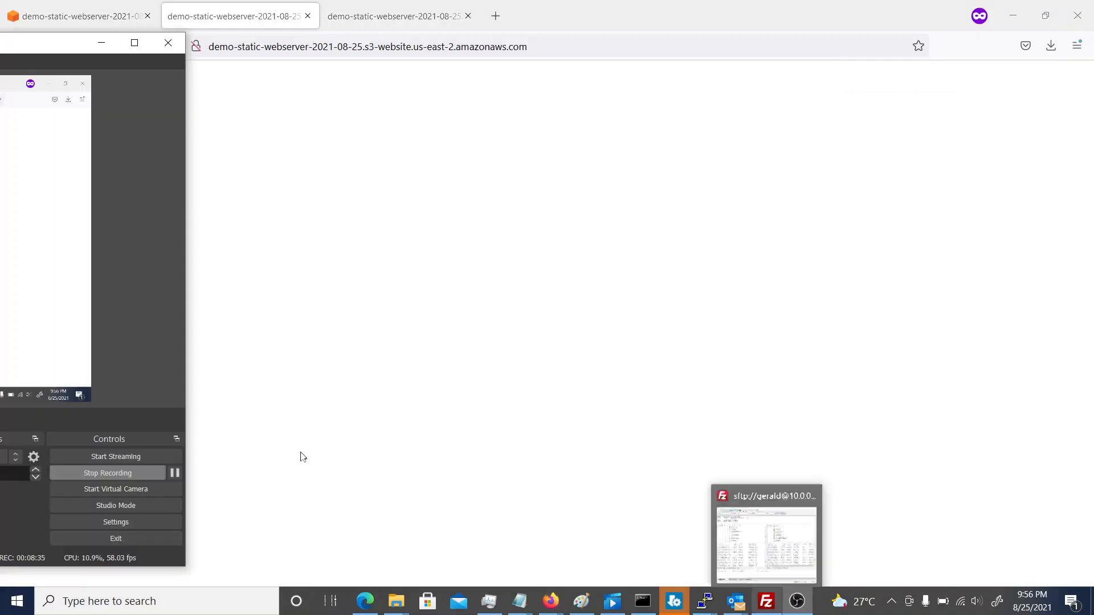